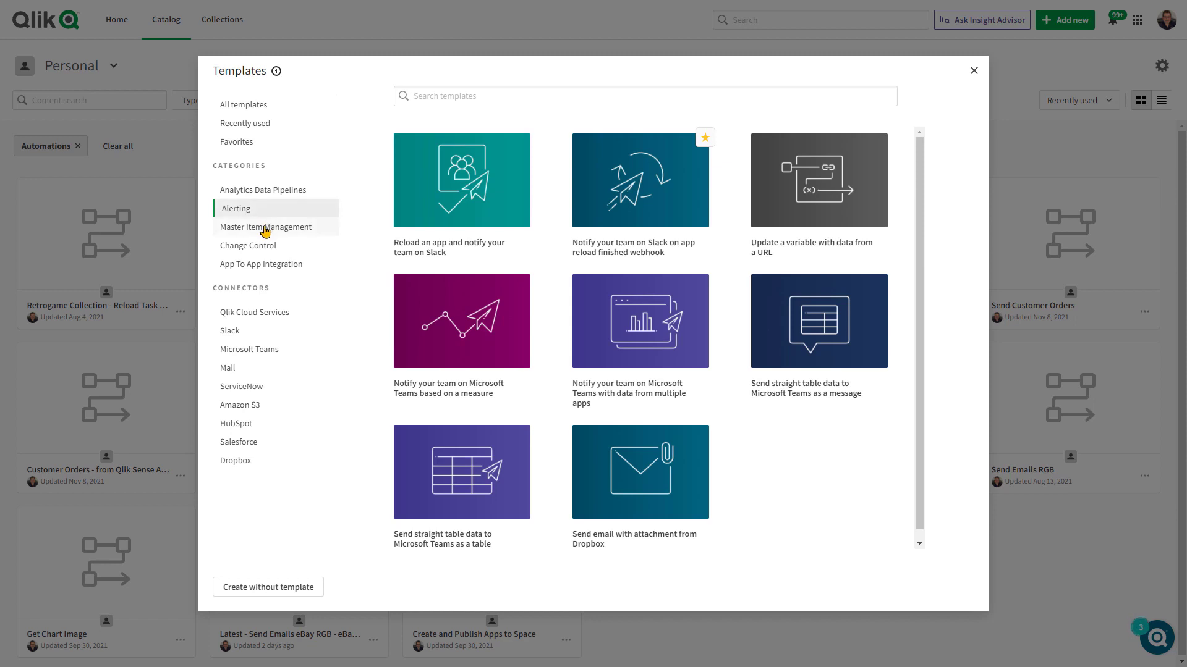
pyautogui.click(256, 144)
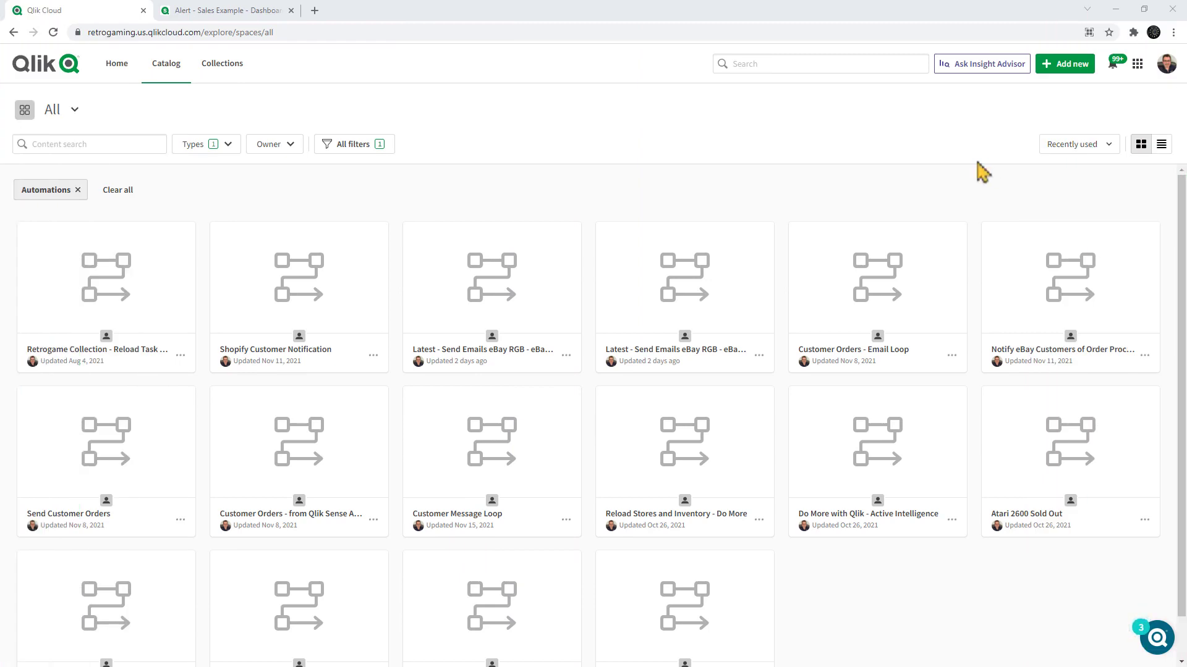
# Check the catalog's content type filter options and open the App Auotmations space.
pyautogui.click(227, 148)
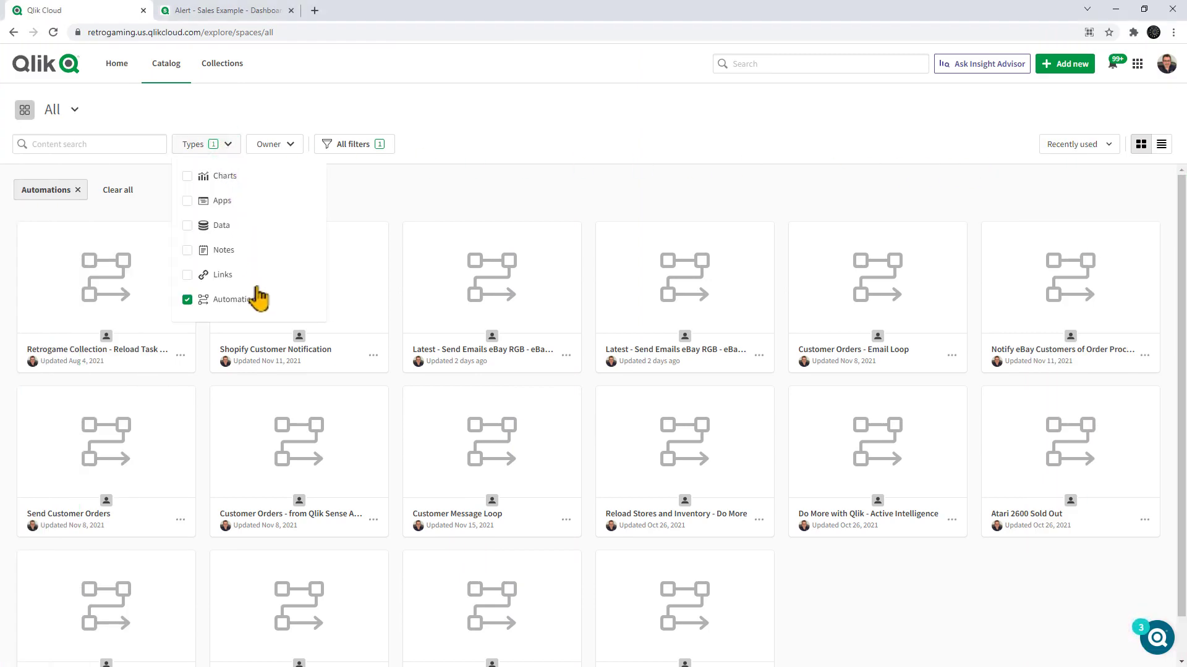
pyautogui.click(408, 204)
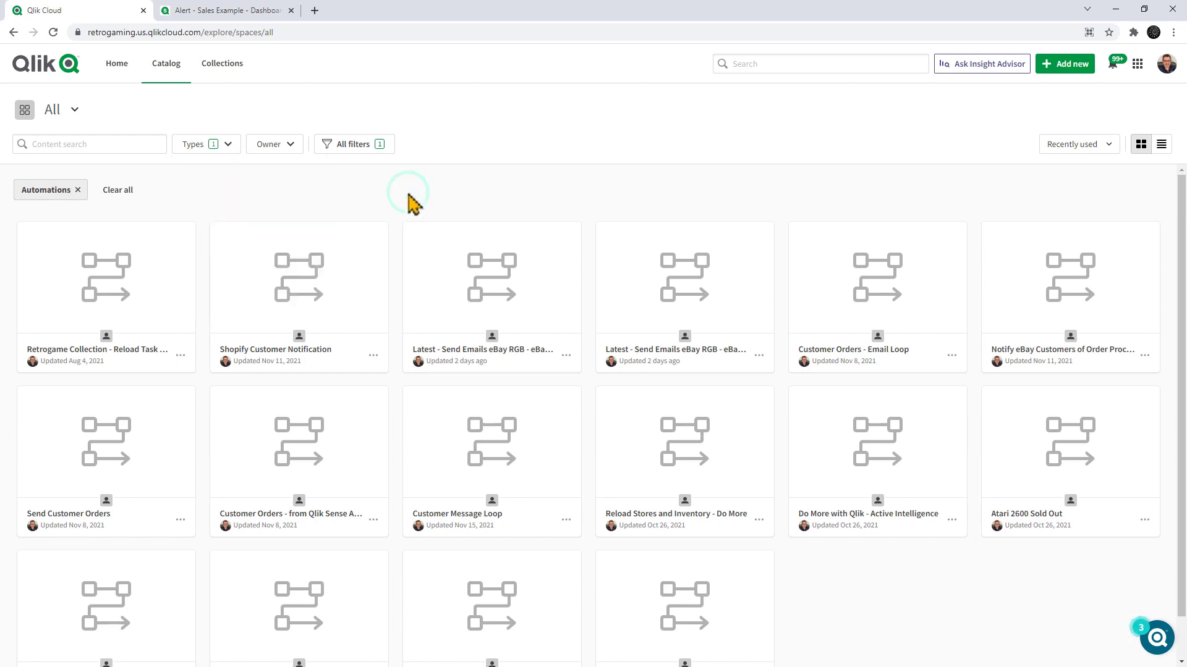
pyautogui.click(75, 111)
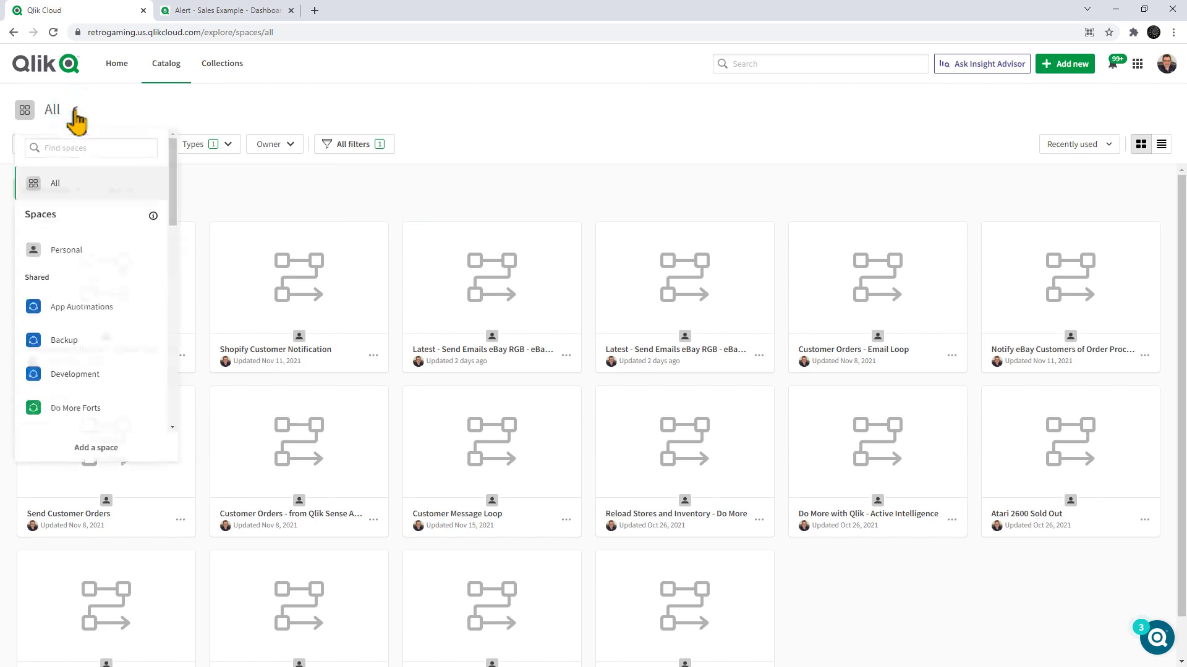
pyautogui.click(105, 319)
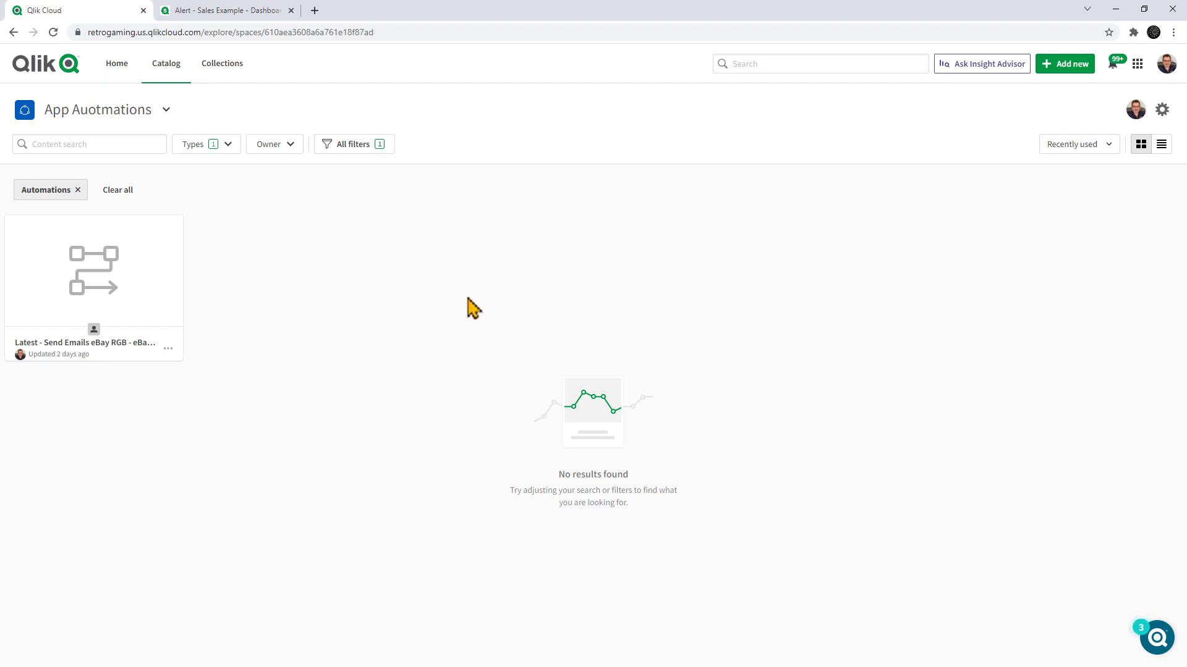
# Start a new automation in this space and look over the full list of templates.
pyautogui.click(1086, 76)
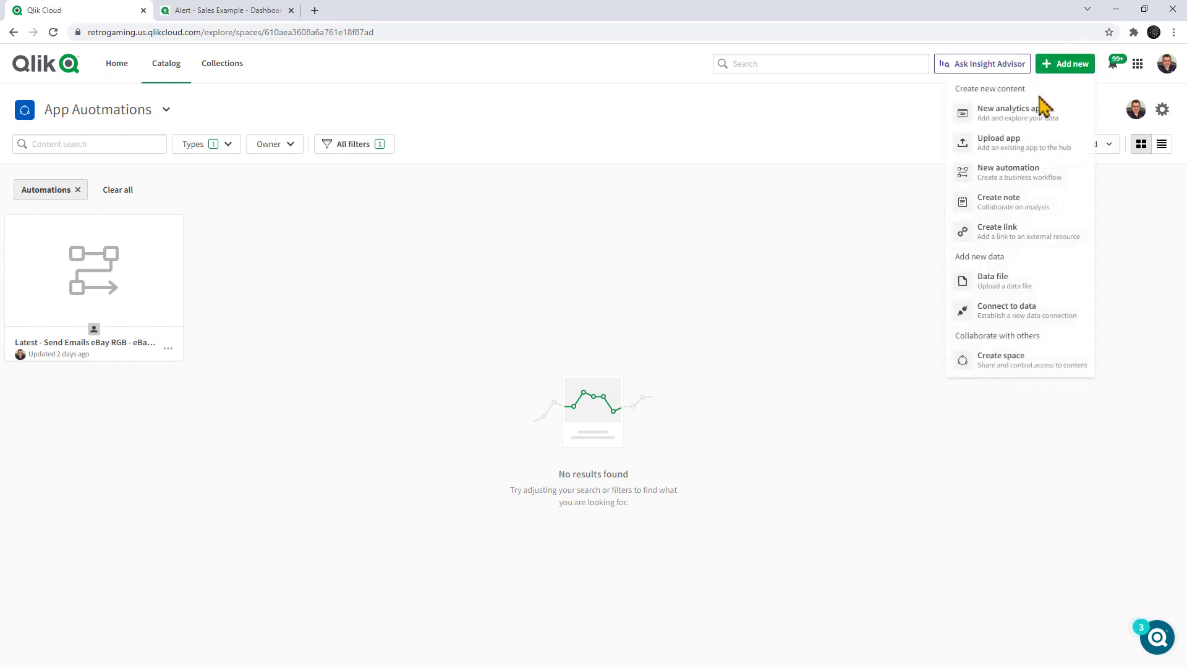
pyautogui.click(1009, 178)
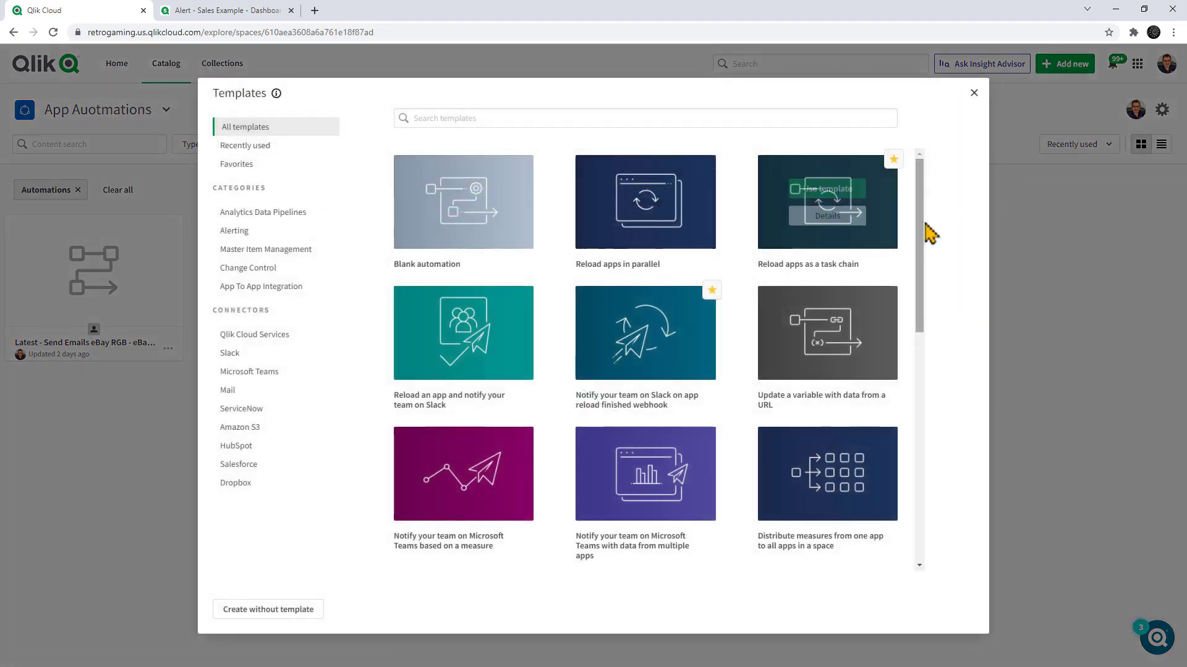
pyautogui.moveTo(919, 241); pyautogui.dragTo(959, 207)
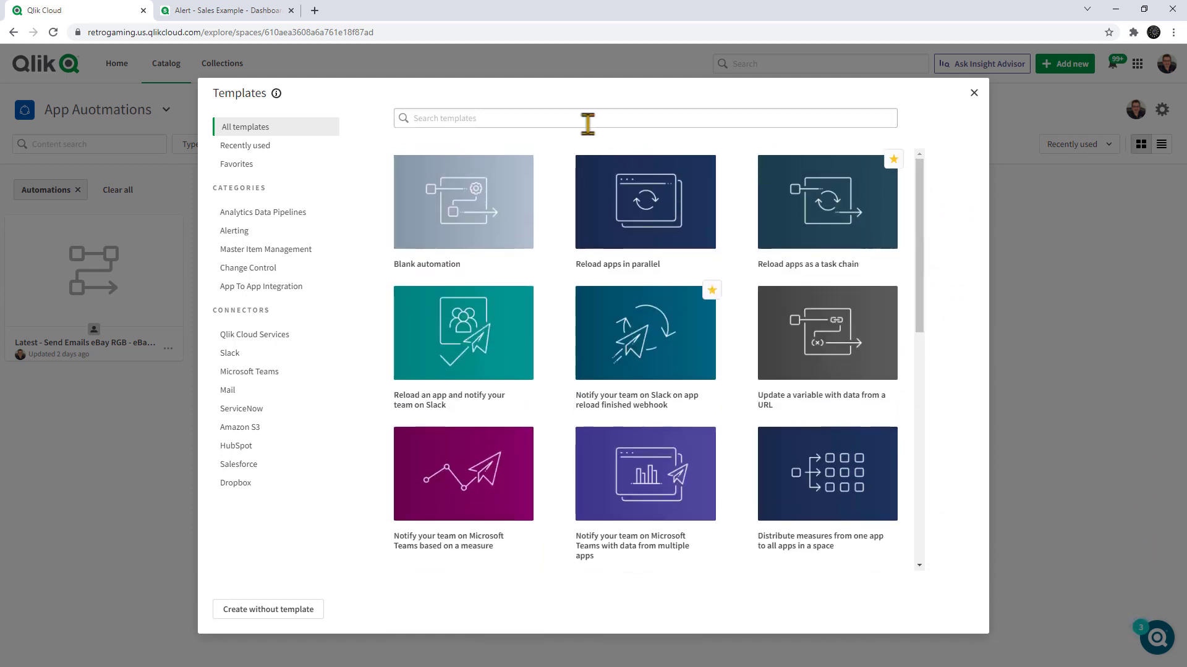
pyautogui.click(557, 119)
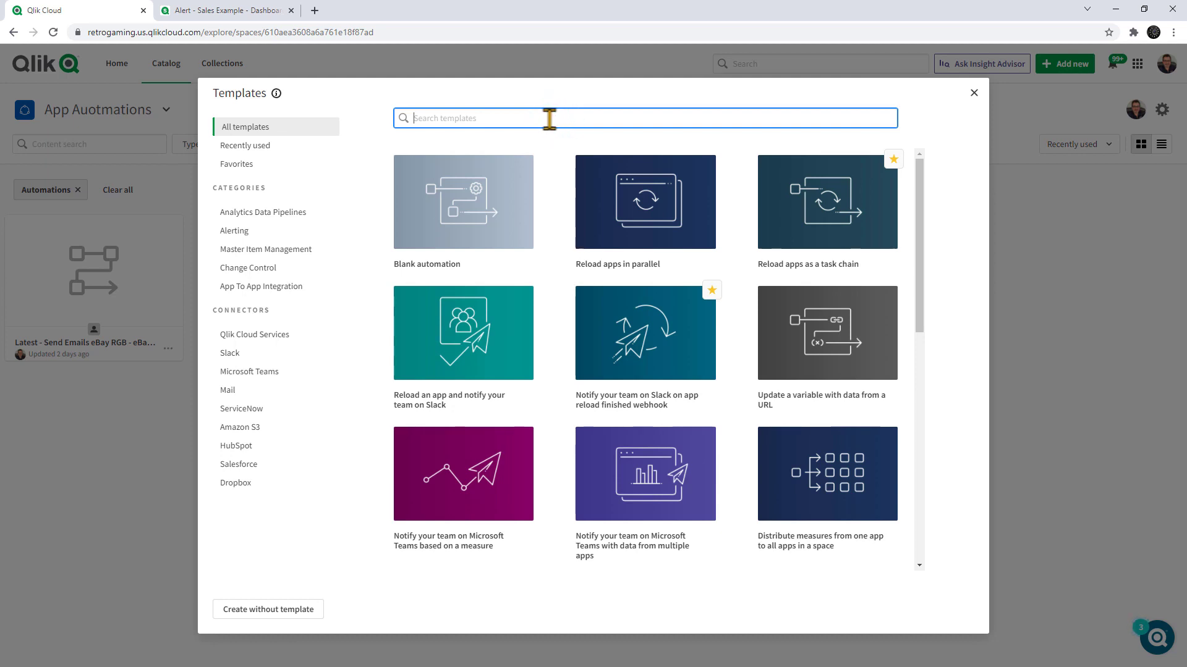
# Browse the templates for Analytics Data Pipelines, Alerting, Qlik Cloud Services, Slack and ServiceNow.
pyautogui.click(269, 214)
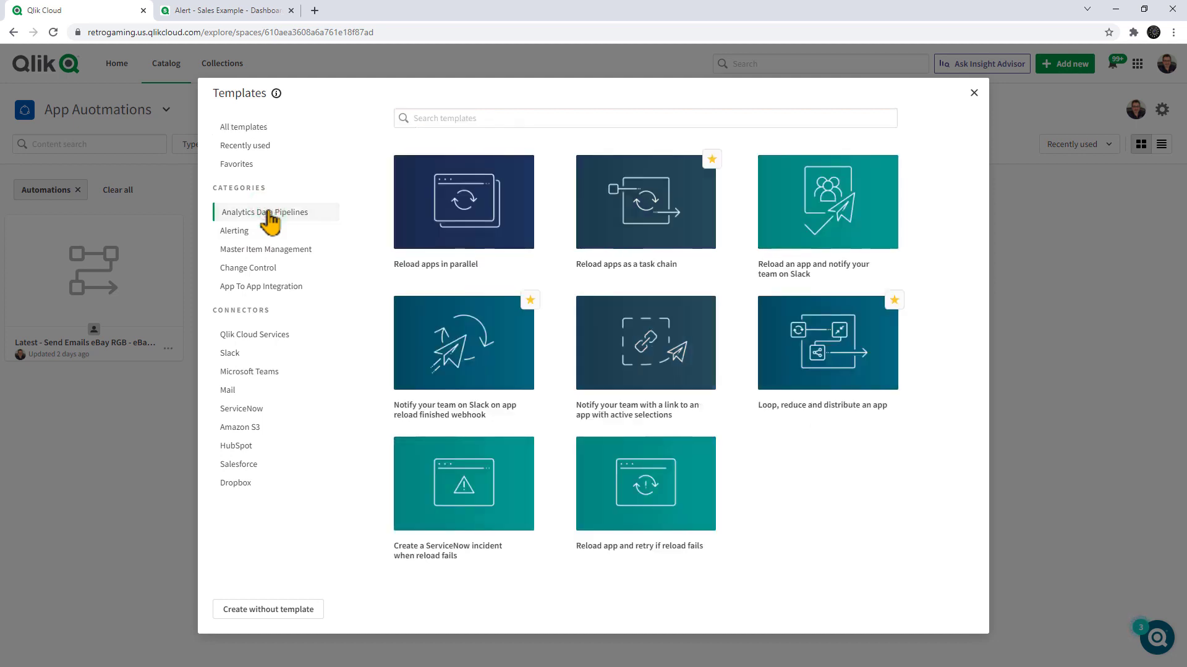
pyautogui.click(248, 238)
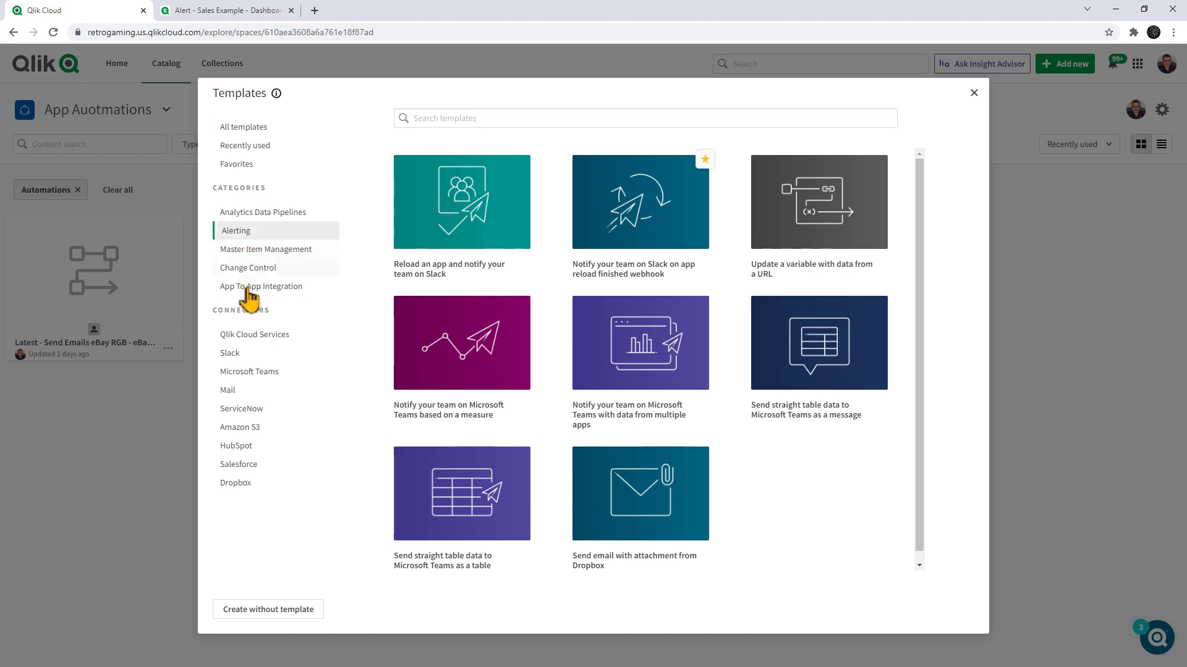
pyautogui.click(244, 337)
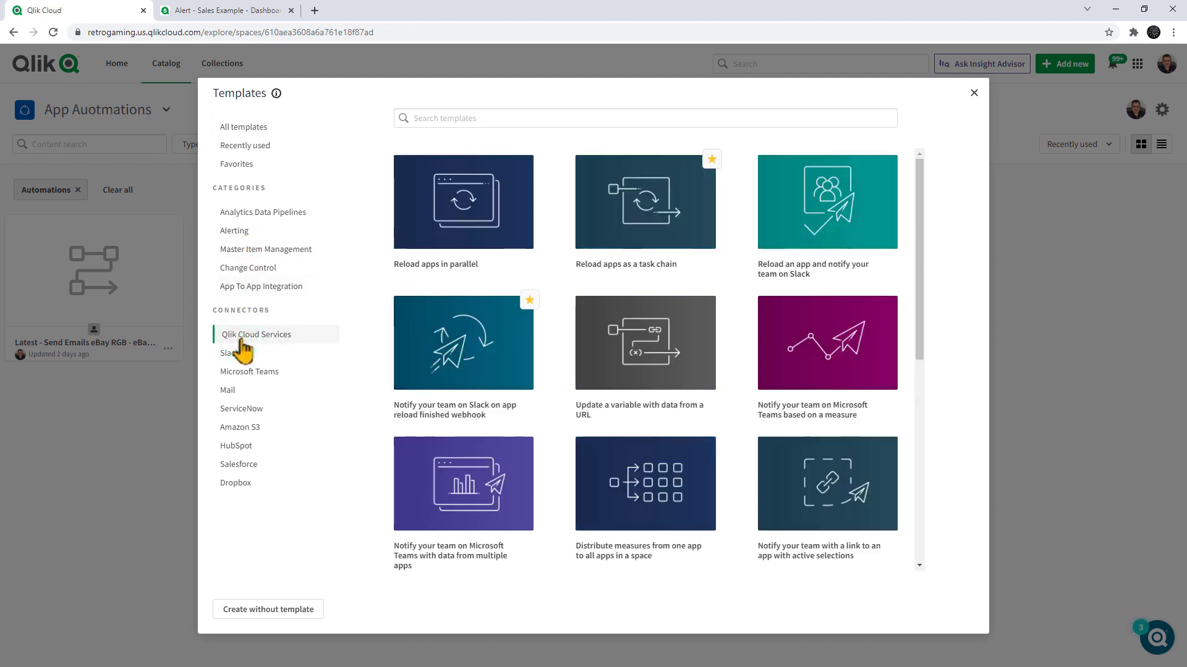
pyautogui.click(238, 354)
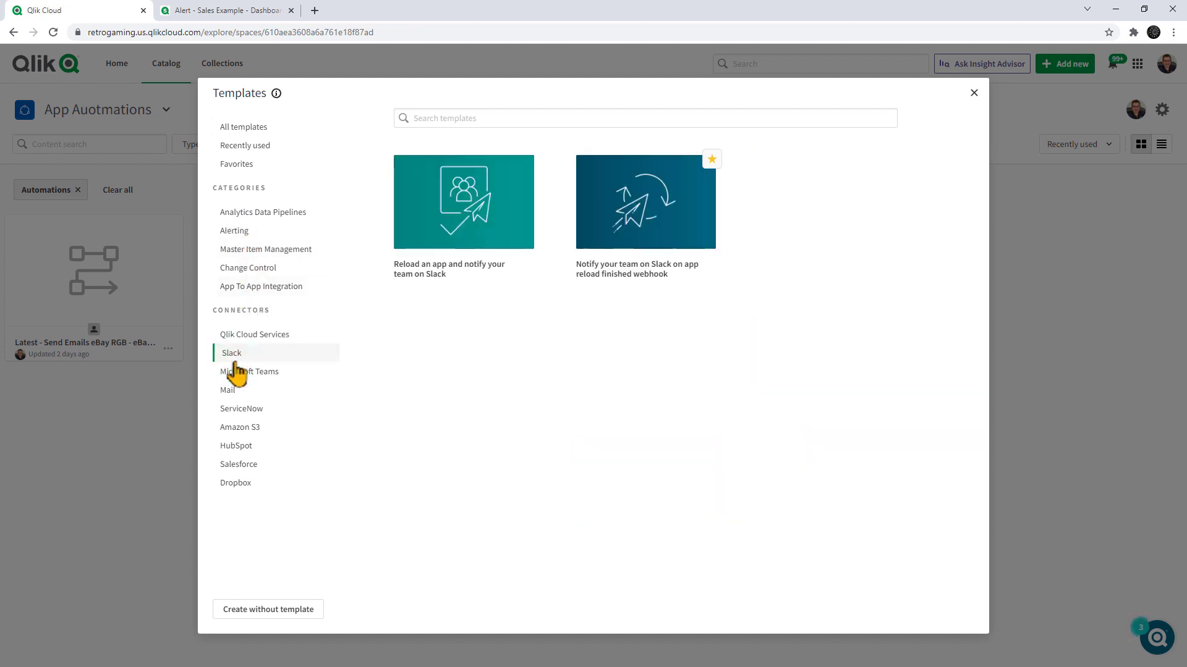
pyautogui.click(233, 410)
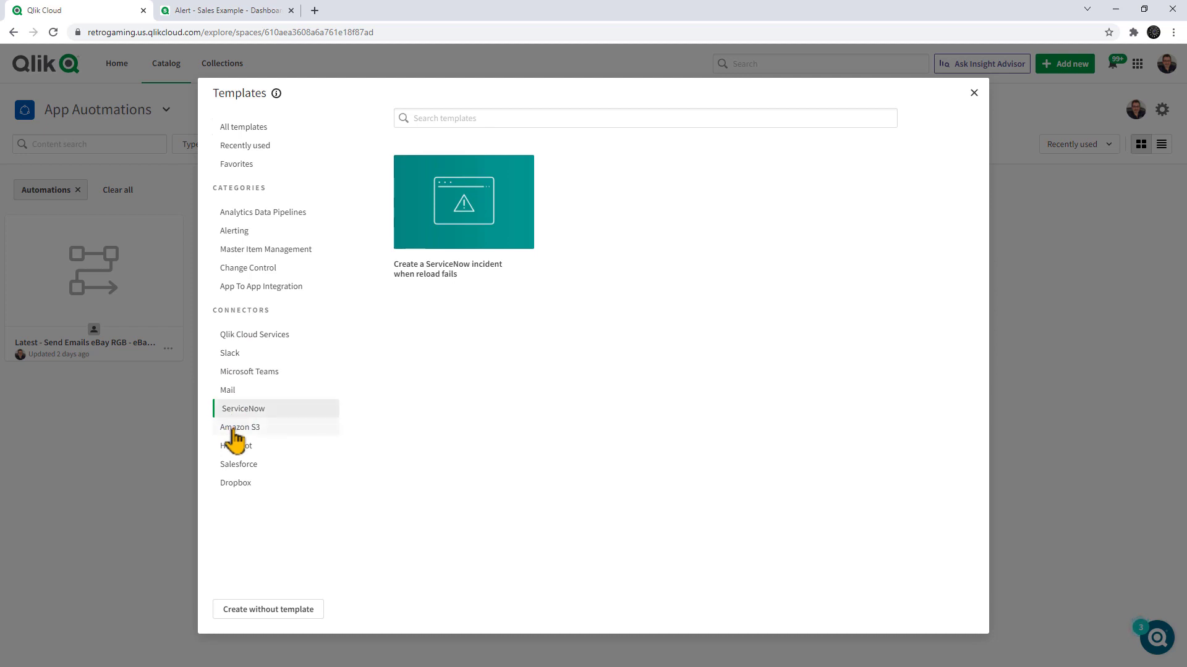
# View the details of the Analytics Data Pipelines template "Reload an app and notify your team on Slack" and create the automation from it.
pyautogui.click(252, 213)
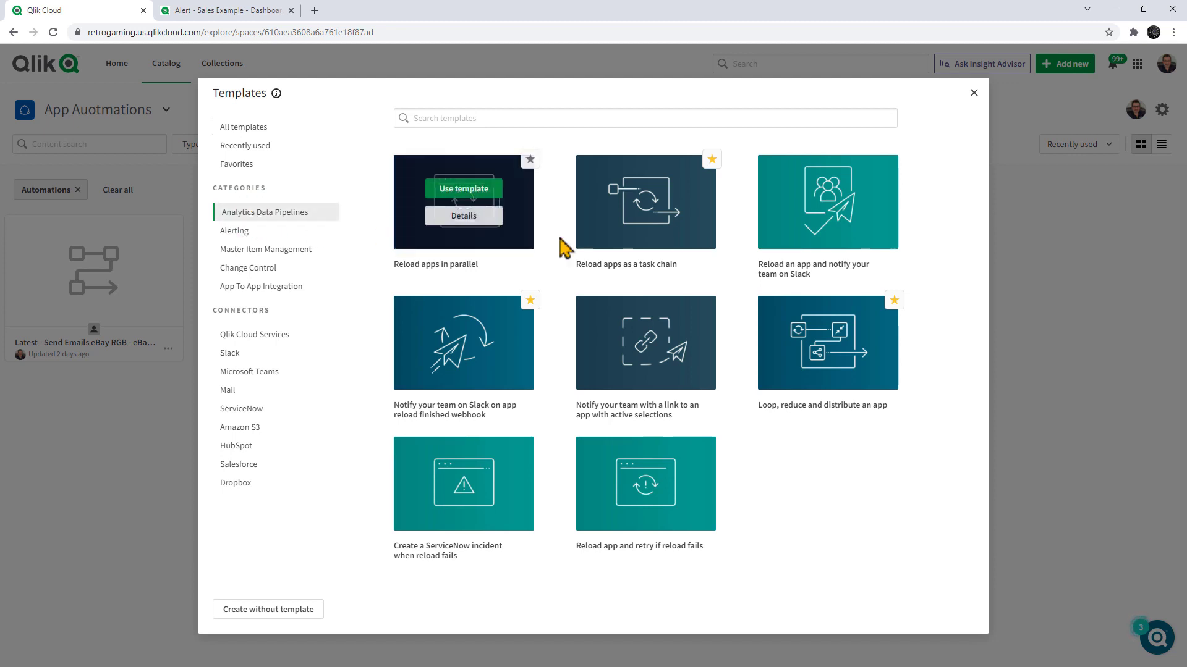
pyautogui.moveTo(838, 250)
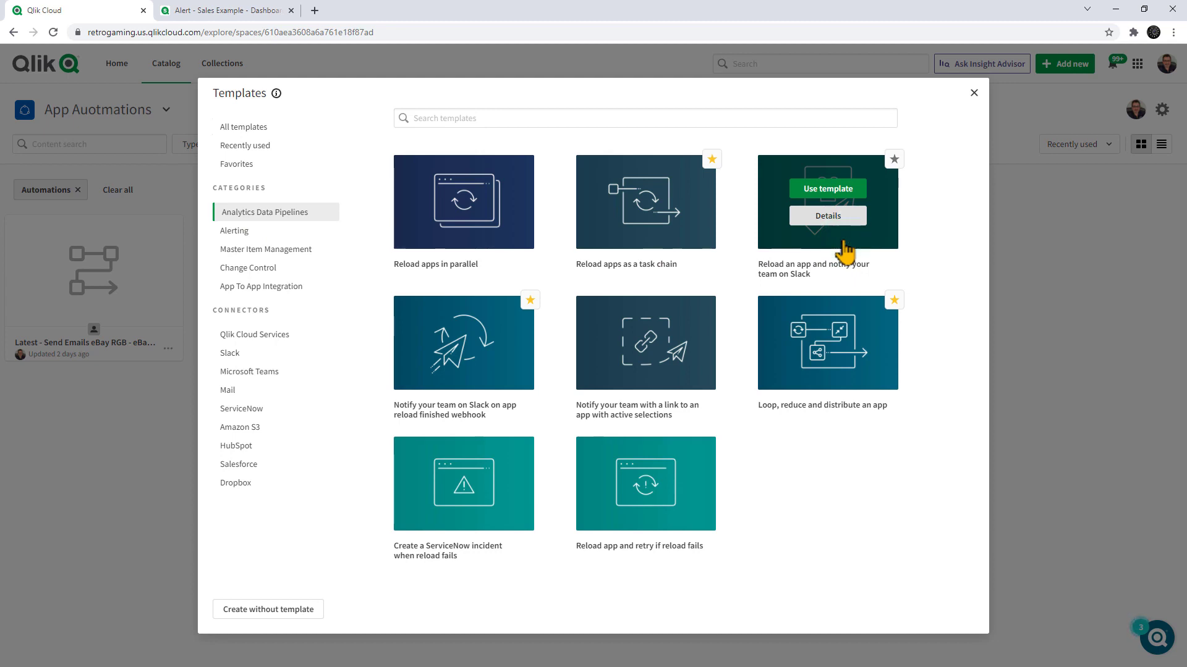
pyautogui.click(852, 217)
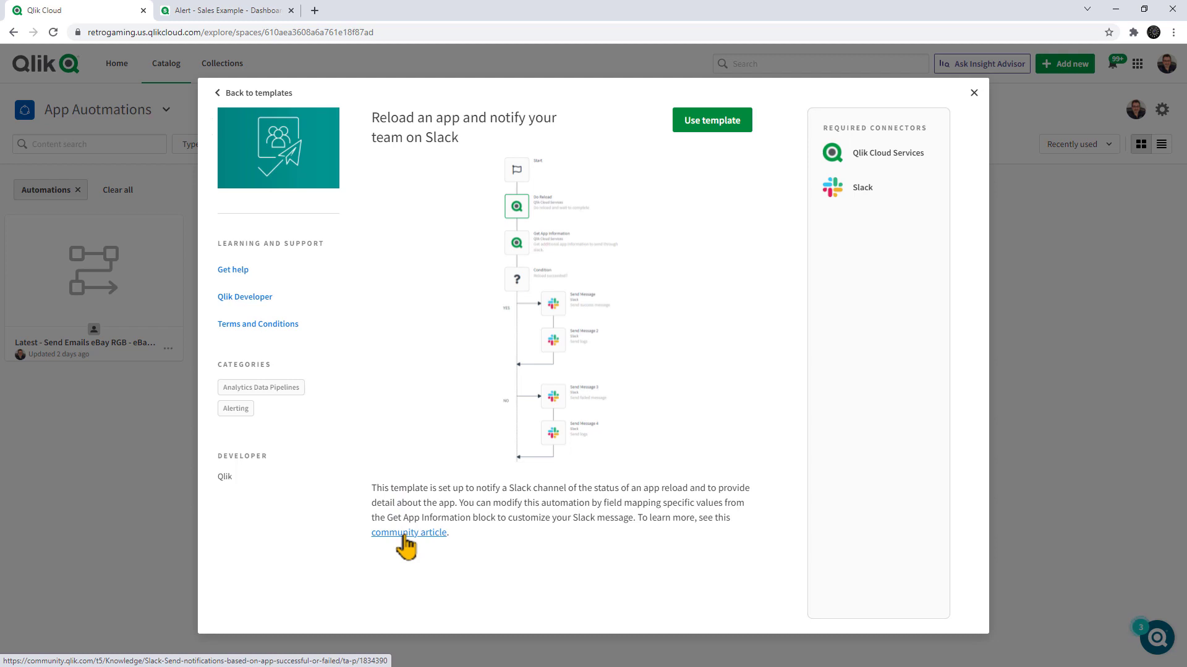
pyautogui.click(725, 124)
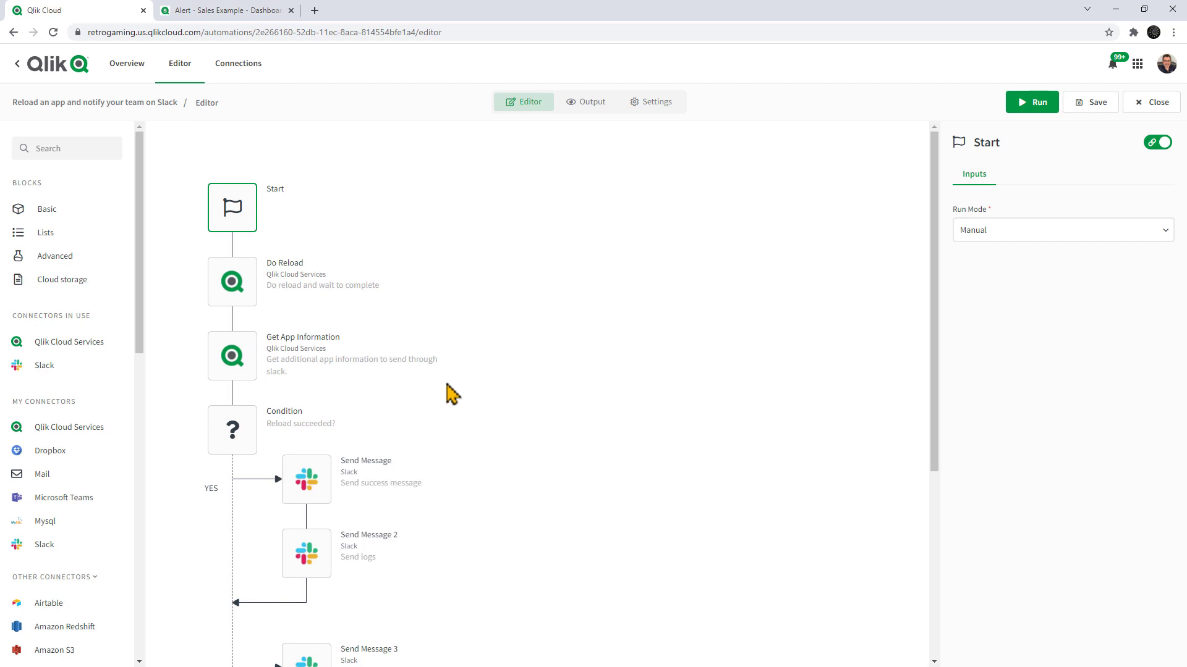
# Check the Slack connection of the success Send Message block and the run mode options of the Start block.
pyautogui.click(319, 471)
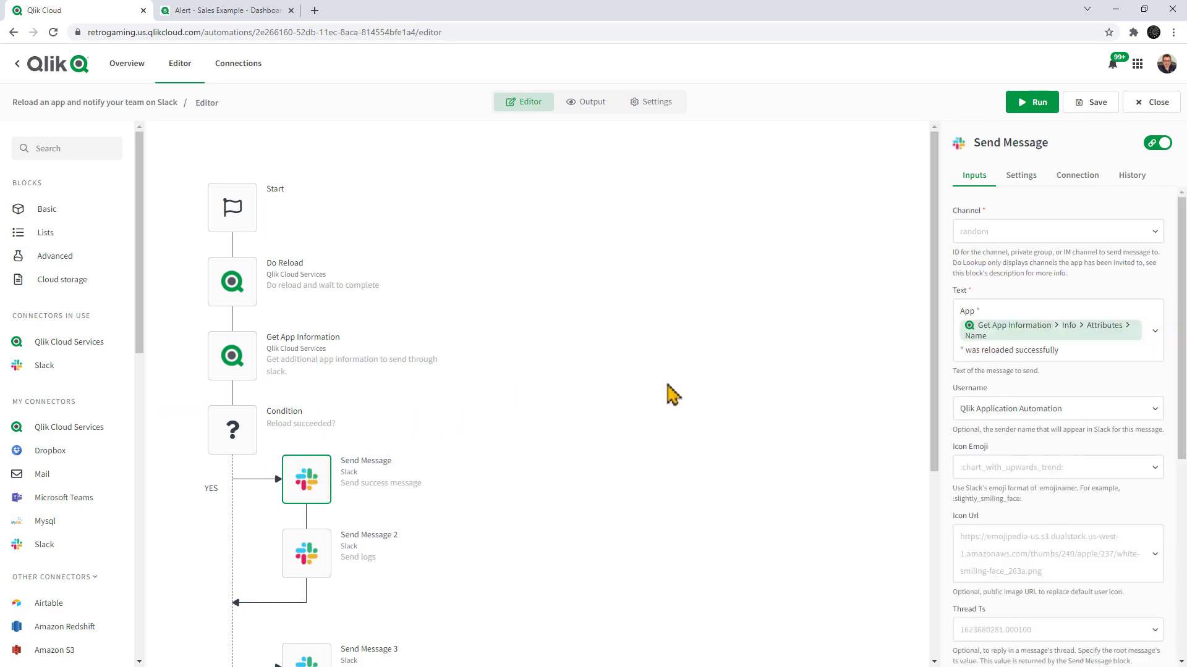
pyautogui.click(1072, 177)
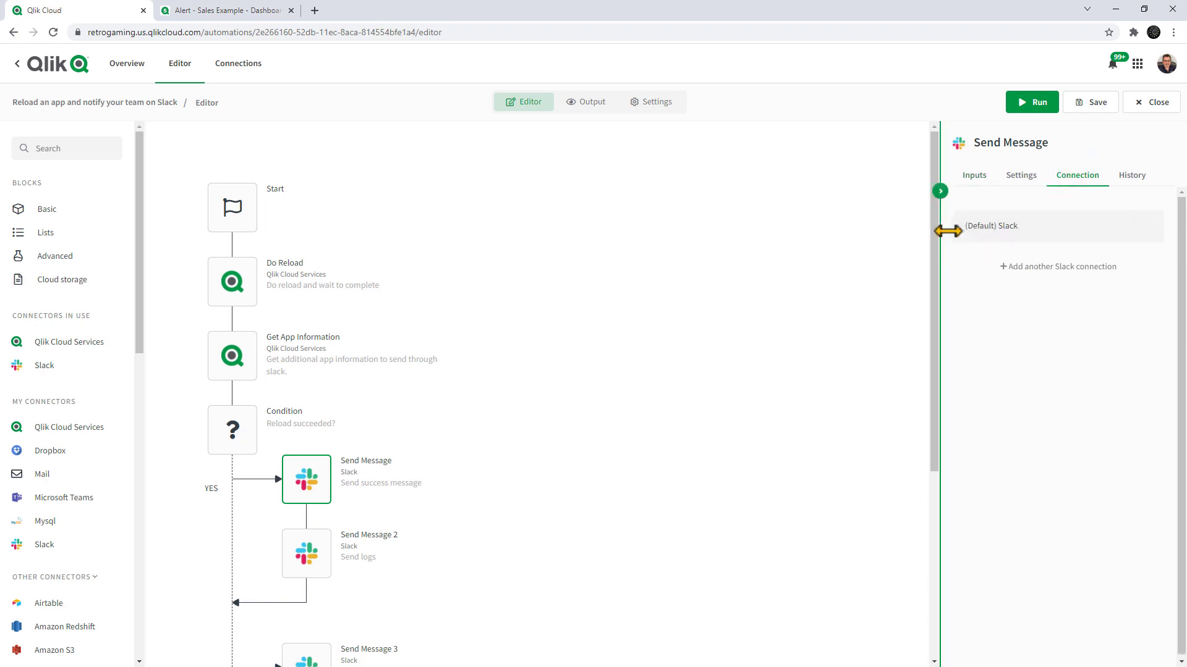
pyautogui.click(227, 210)
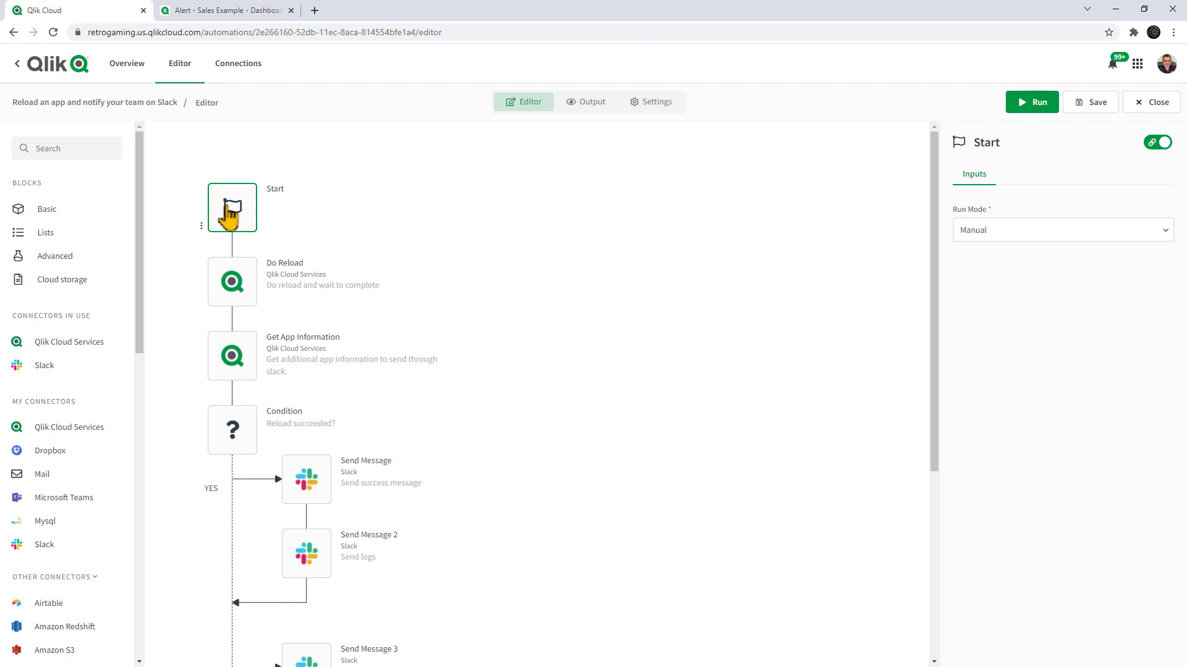
pyautogui.click(1038, 239)
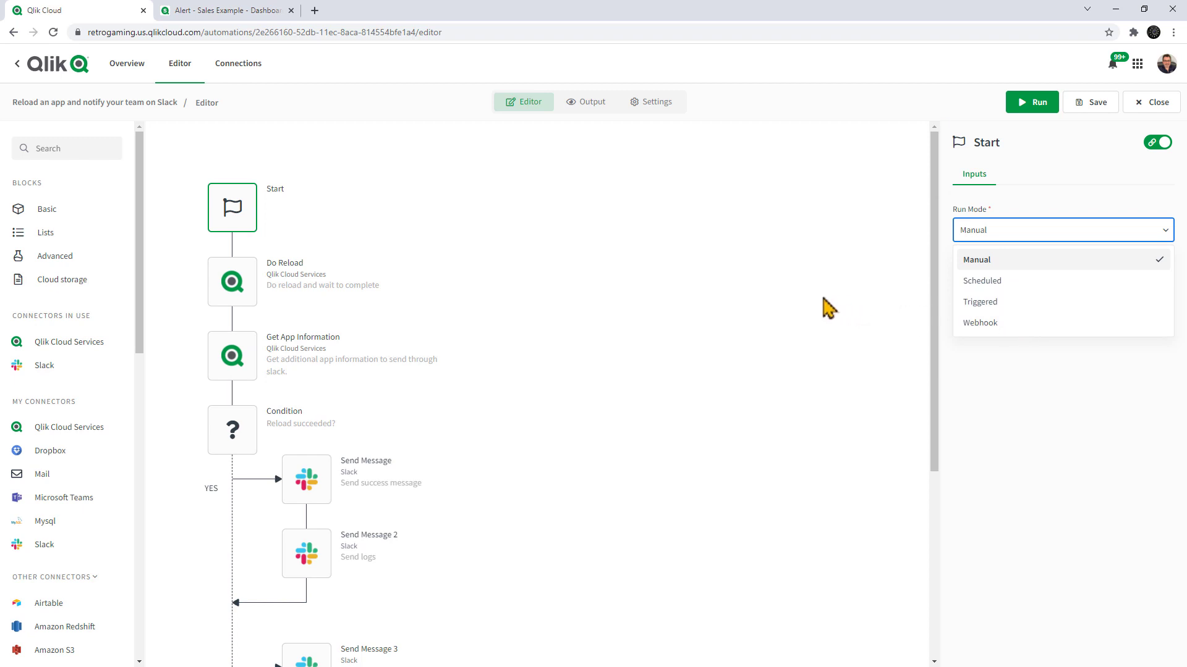
pyautogui.click(797, 297)
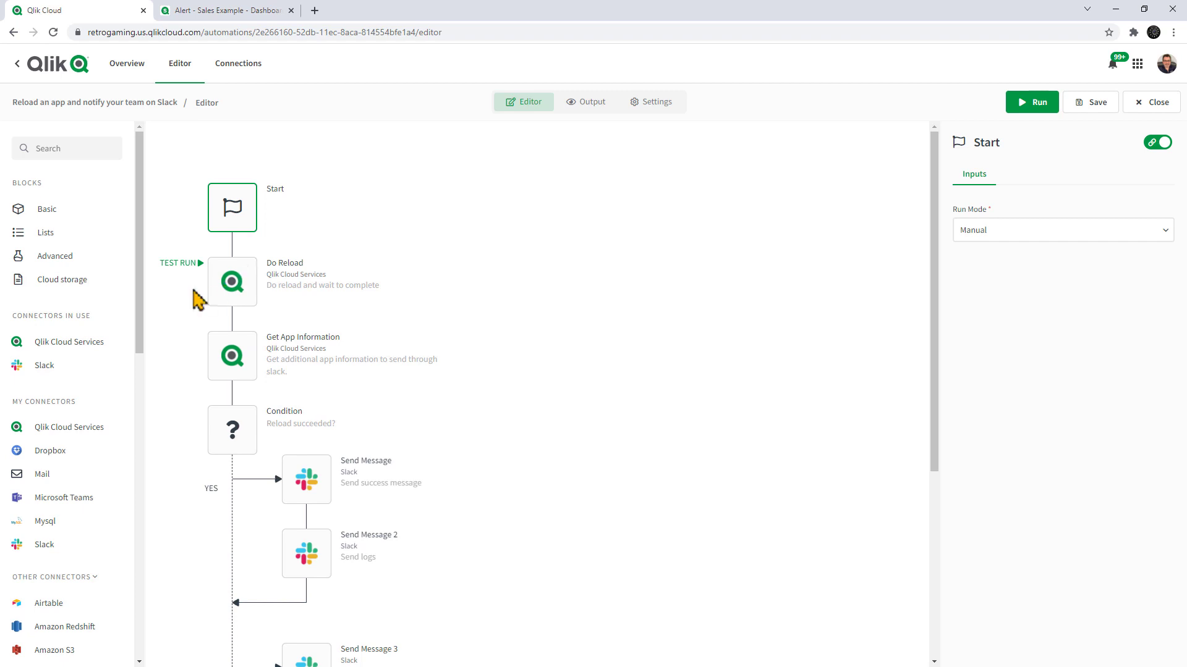
# Look up "Alert" for the Do Reload block's App Id and choose the Alert - Sales Example app.
pyautogui.click(93, 346)
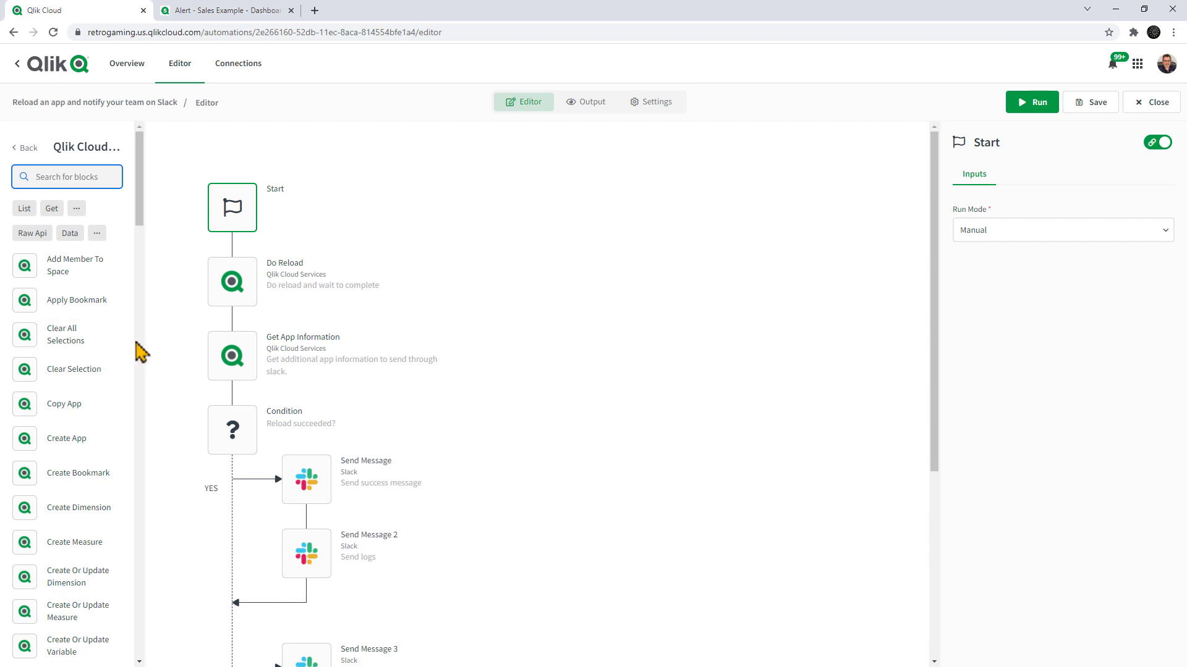
pyautogui.click(242, 297)
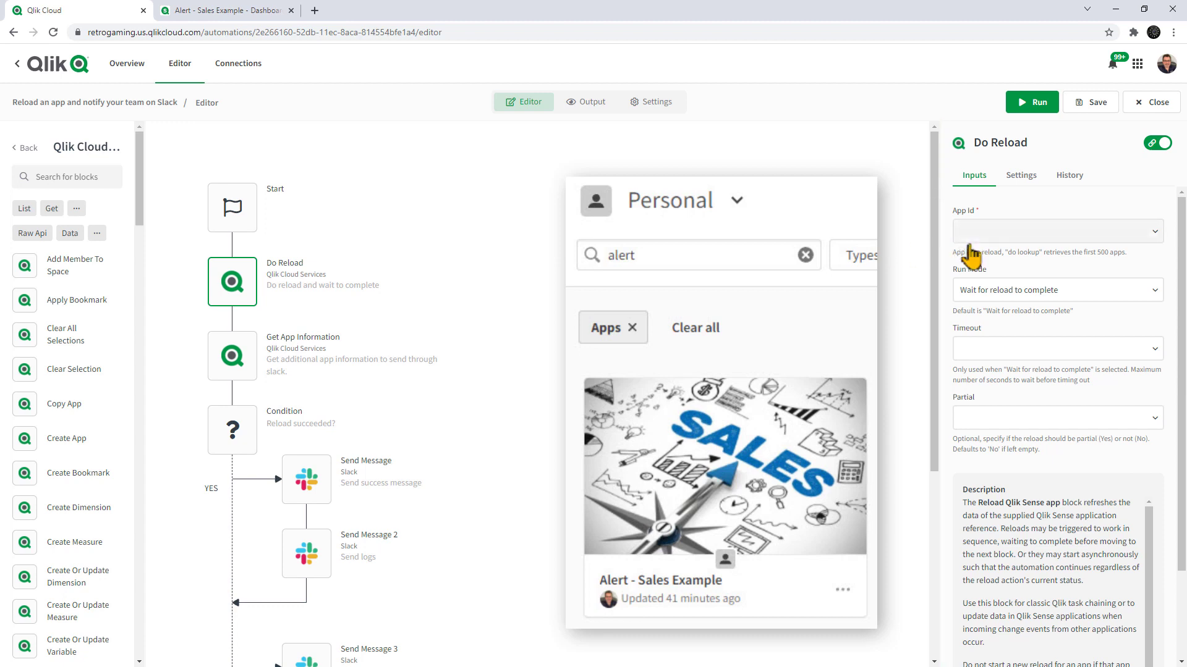
pyautogui.click(1038, 235)
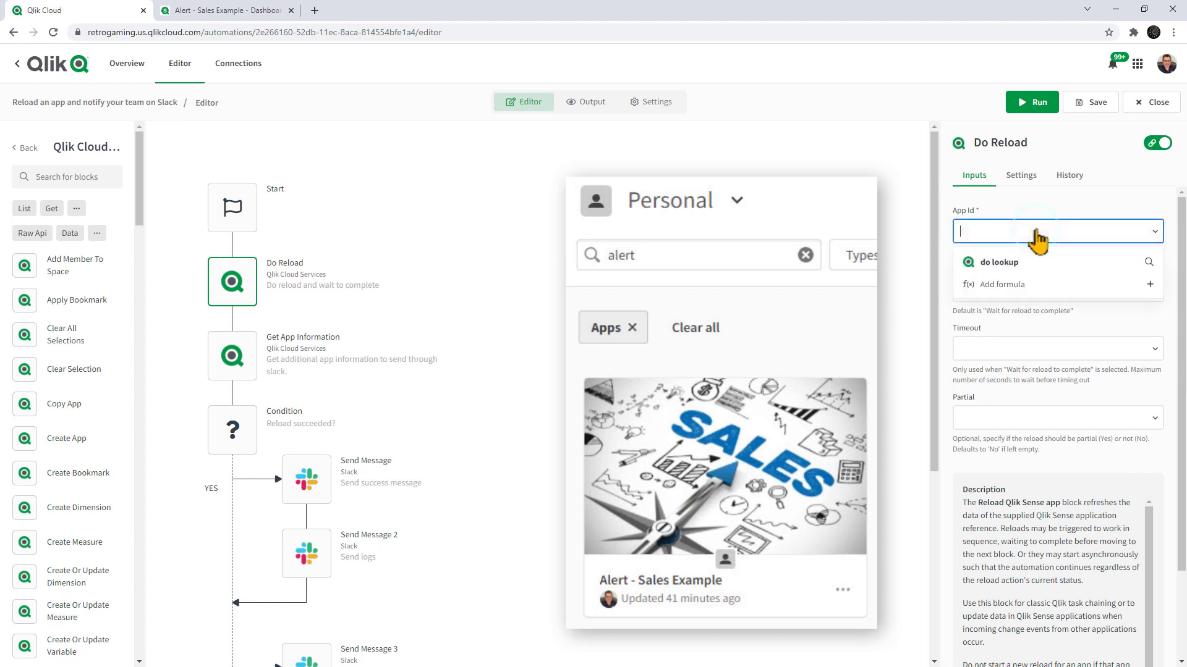
pyautogui.click(1029, 264)
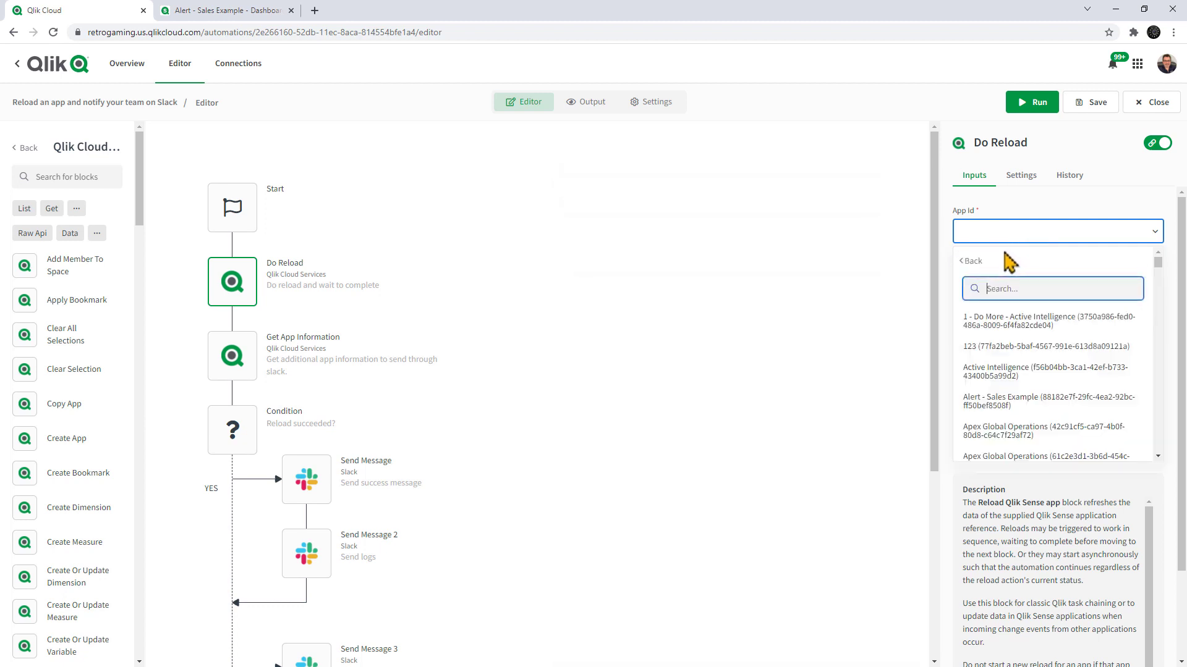
pyautogui.write('Alert')
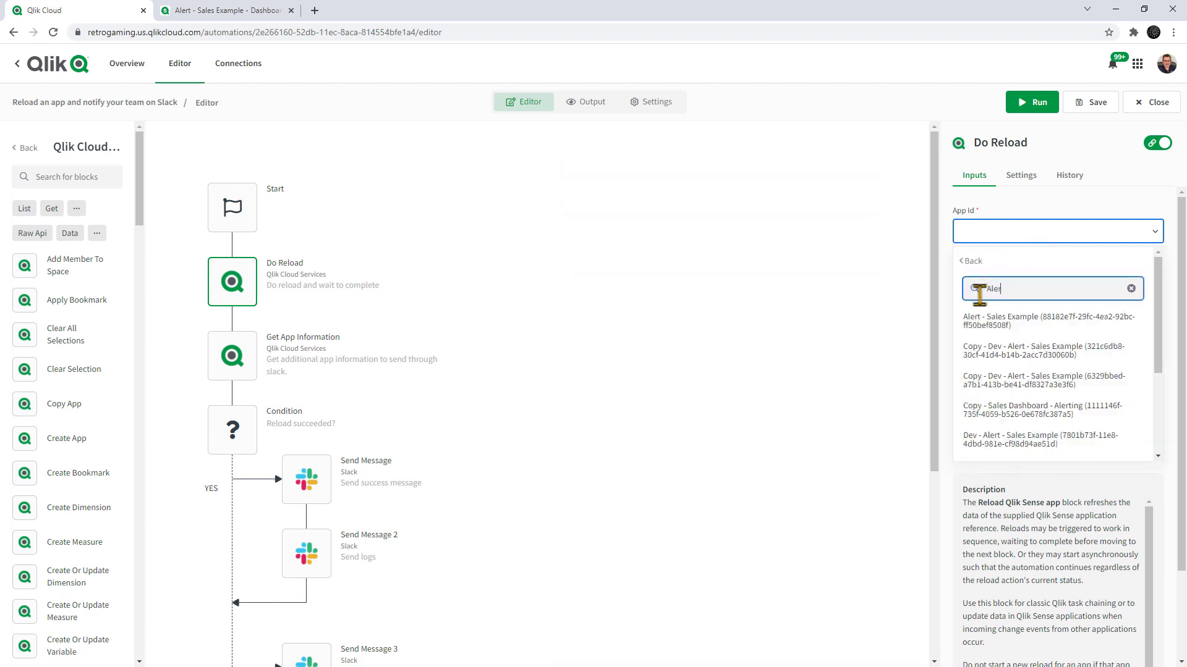
pyautogui.click(991, 337)
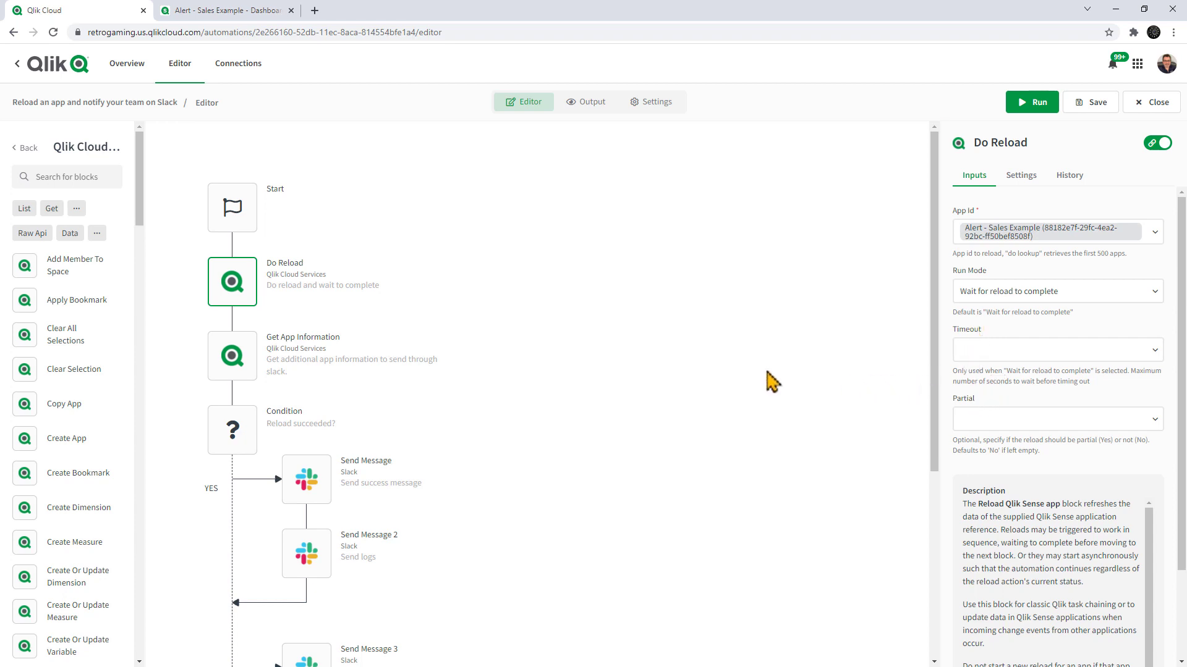
# Review the inputs of the Get App Information block and the Condition block with its Slack message branches.
pyautogui.click(250, 343)
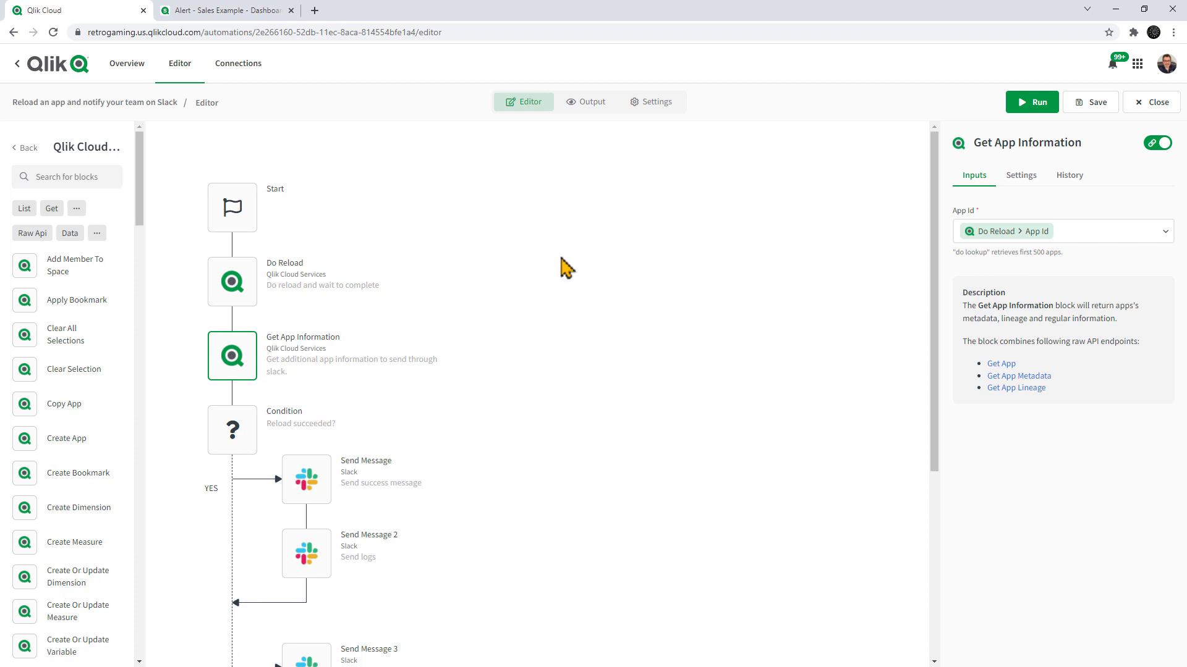
pyautogui.click(247, 429)
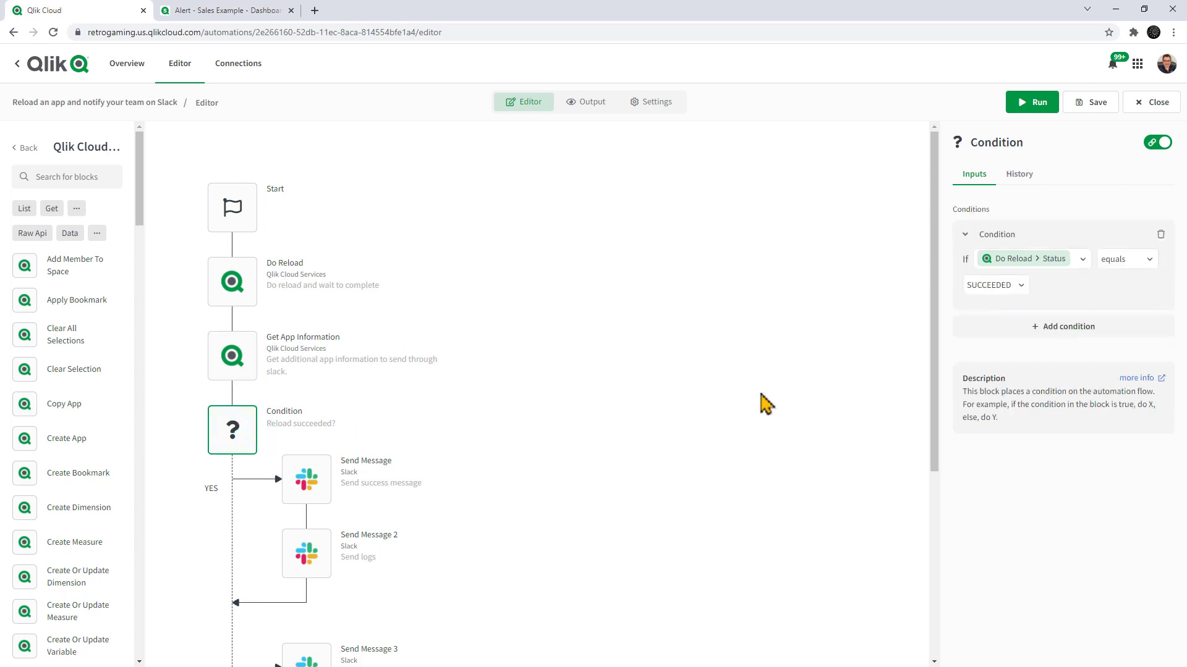
pyautogui.scroll(-1, 828, 352)
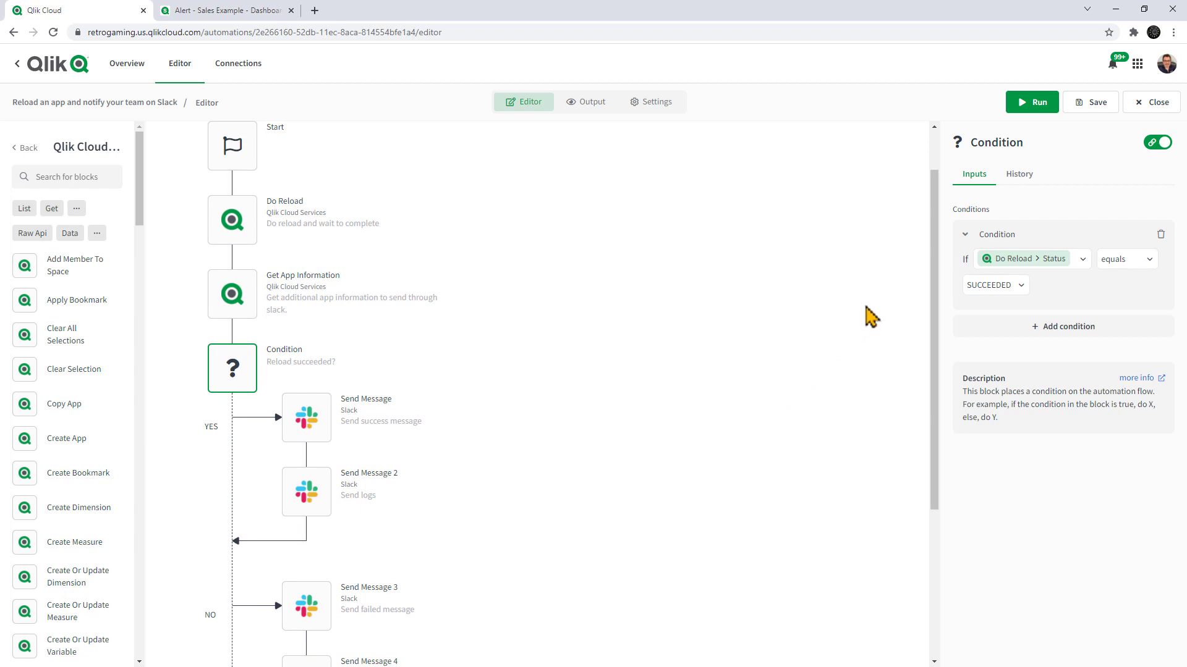
# Look up the Slack channels for the success Send Message block, choose domore, and check the block's remaining inputs.
pyautogui.click(324, 425)
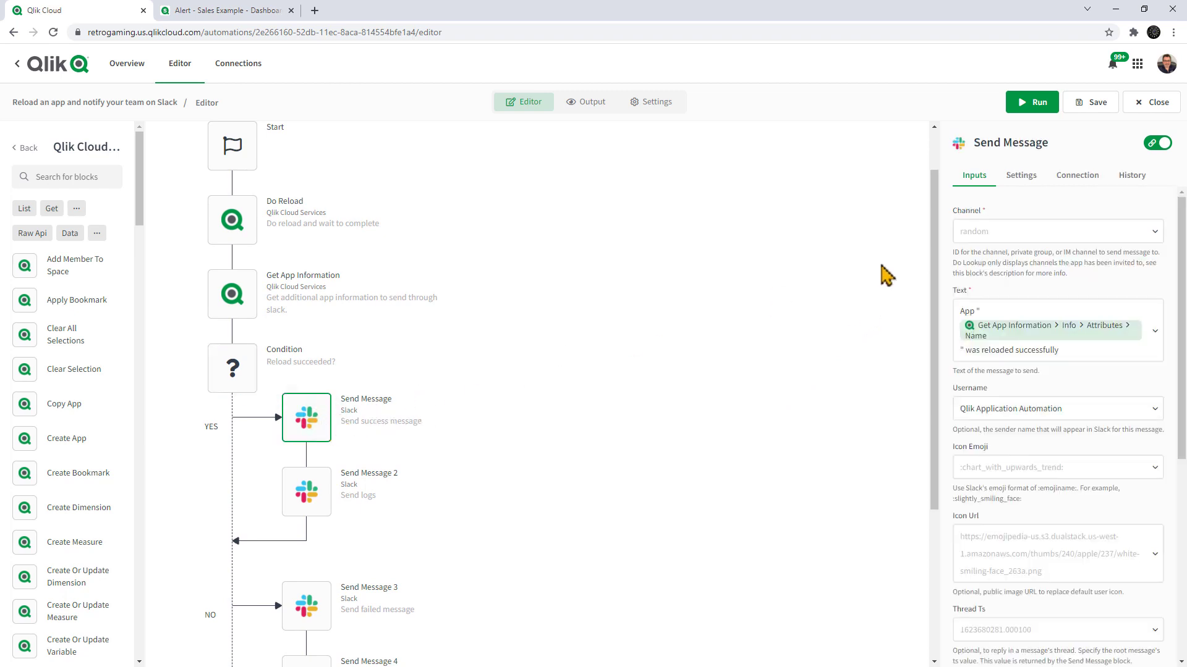
pyautogui.click(997, 245)
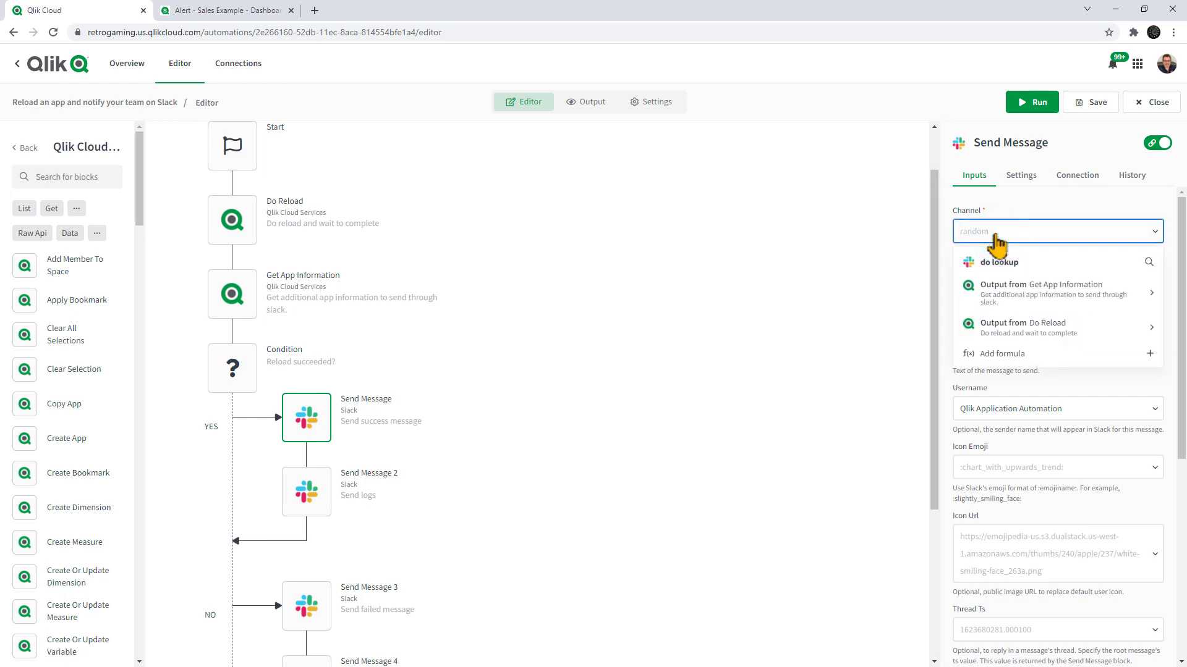
pyautogui.click(1006, 264)
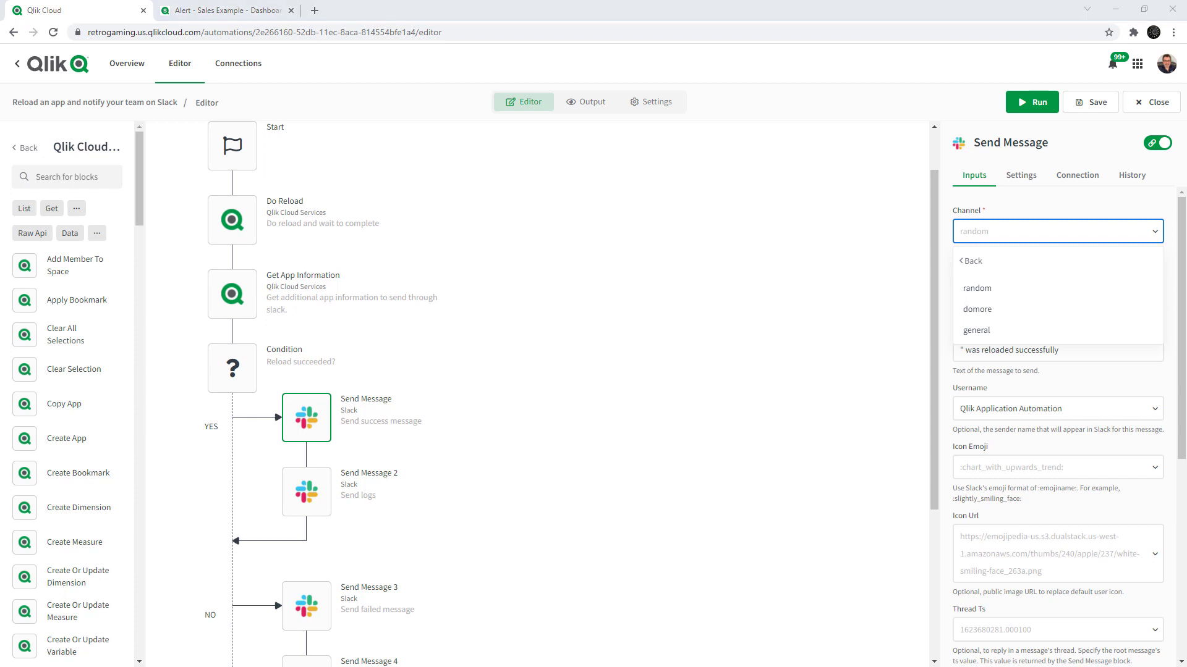
pyautogui.moveTo(0, 80); pyautogui.dragTo(645, 145)
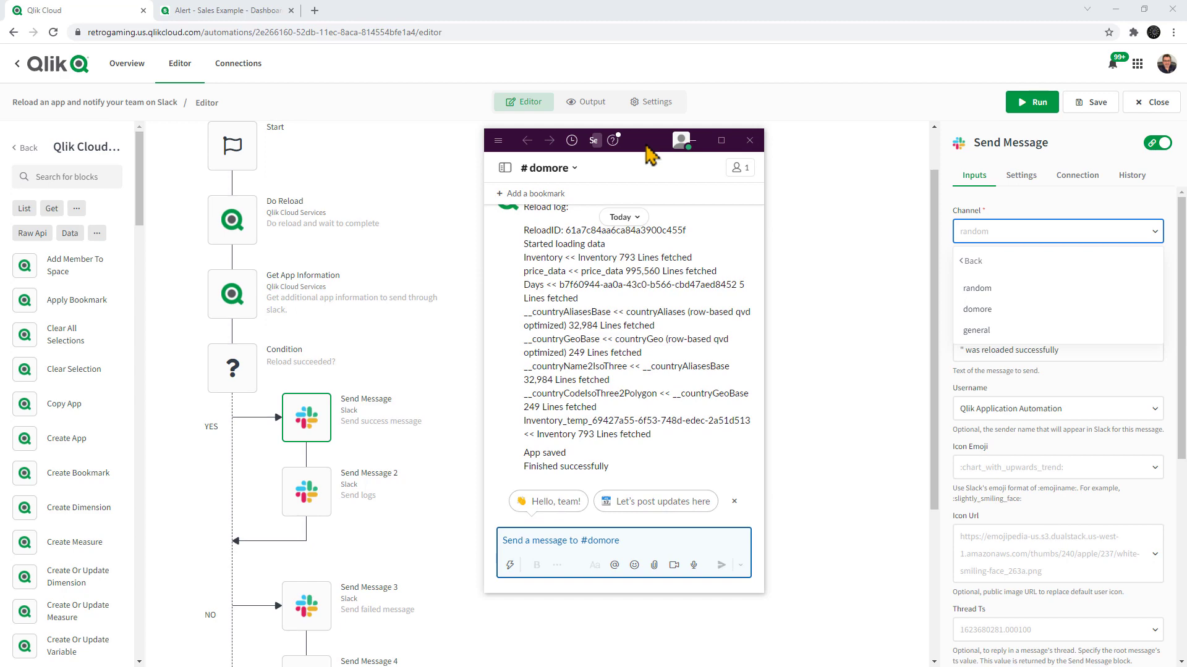
pyautogui.moveTo(649, 155); pyautogui.dragTo(0, 148)
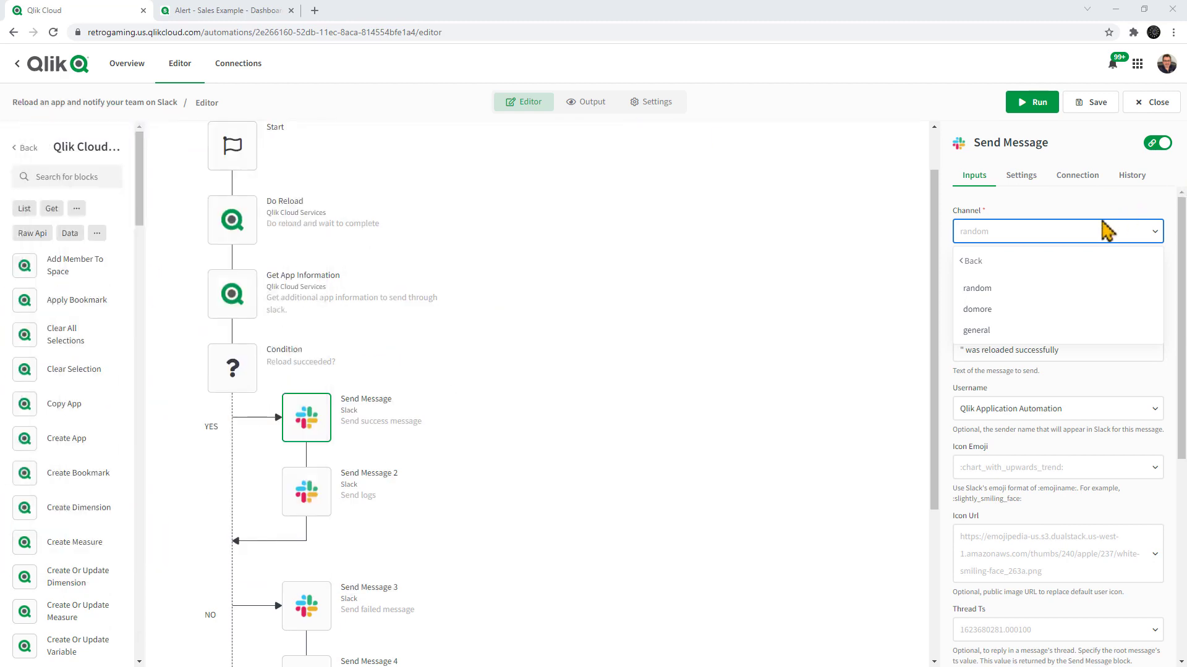
pyautogui.click(996, 311)
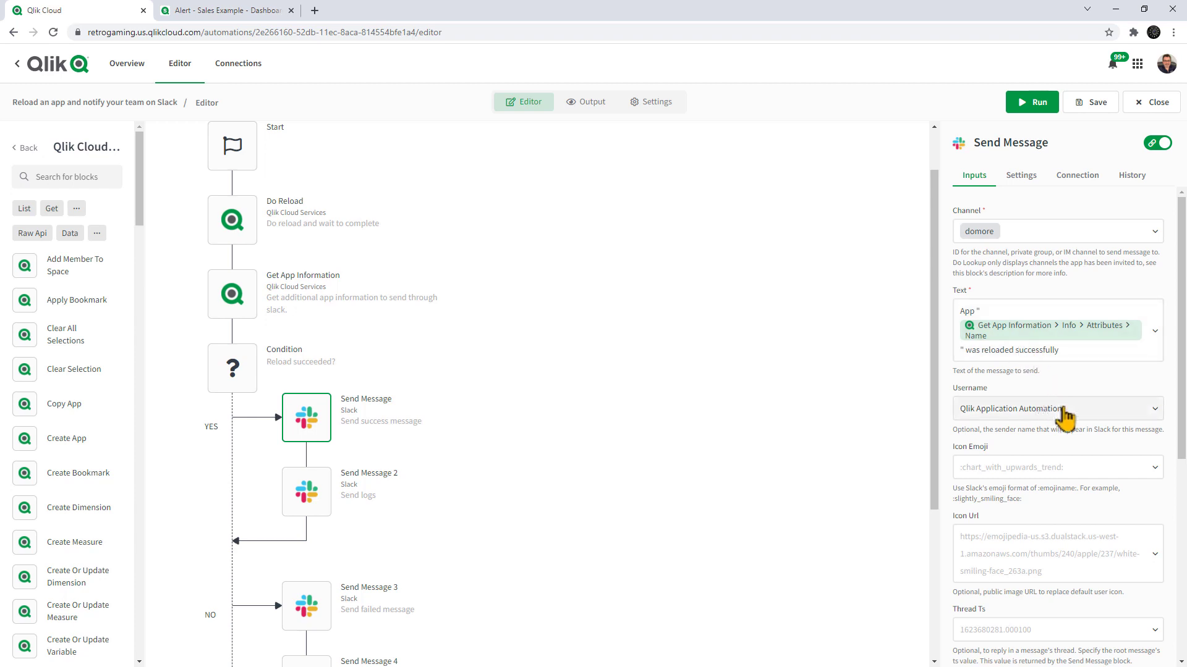
pyautogui.scroll(-6, 1072, 425)
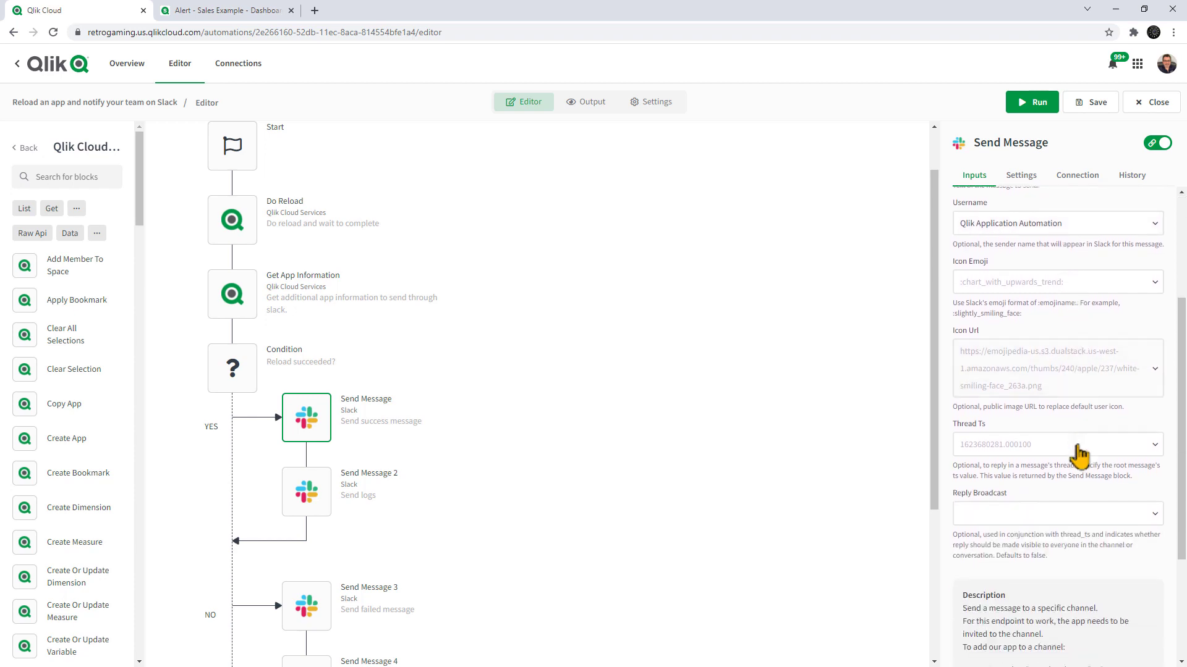
pyautogui.scroll(6, 1078, 476)
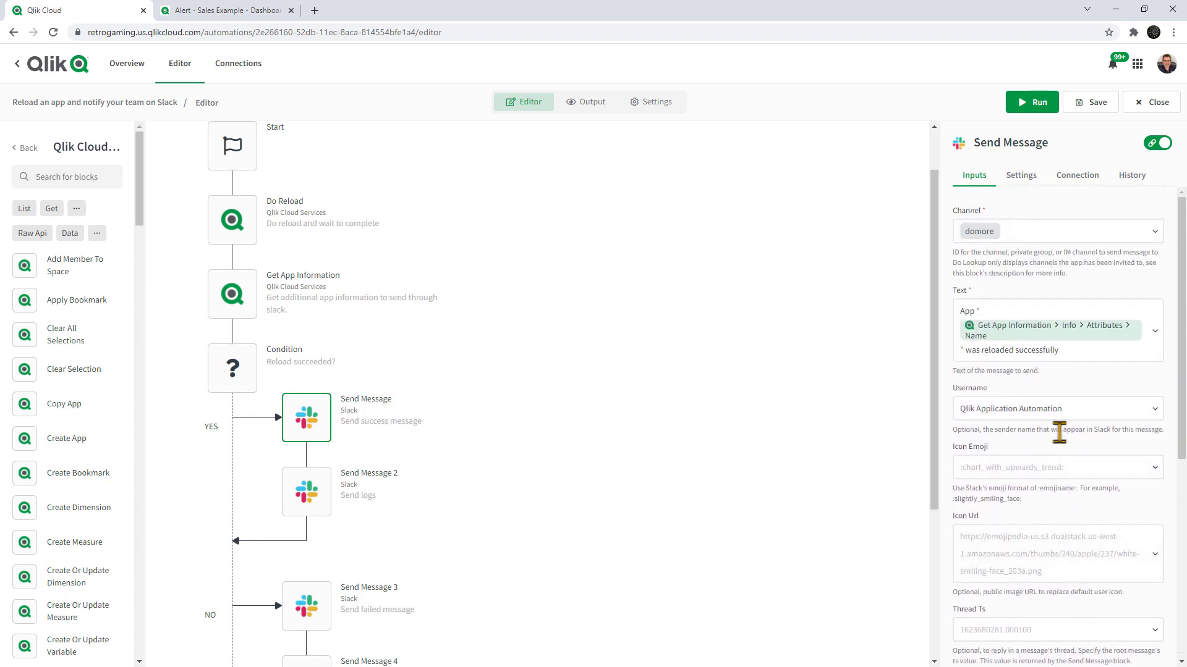
# Review the message text and channel inputs of the log and failure Slack blocks in both Condition branches.
pyautogui.click(315, 499)
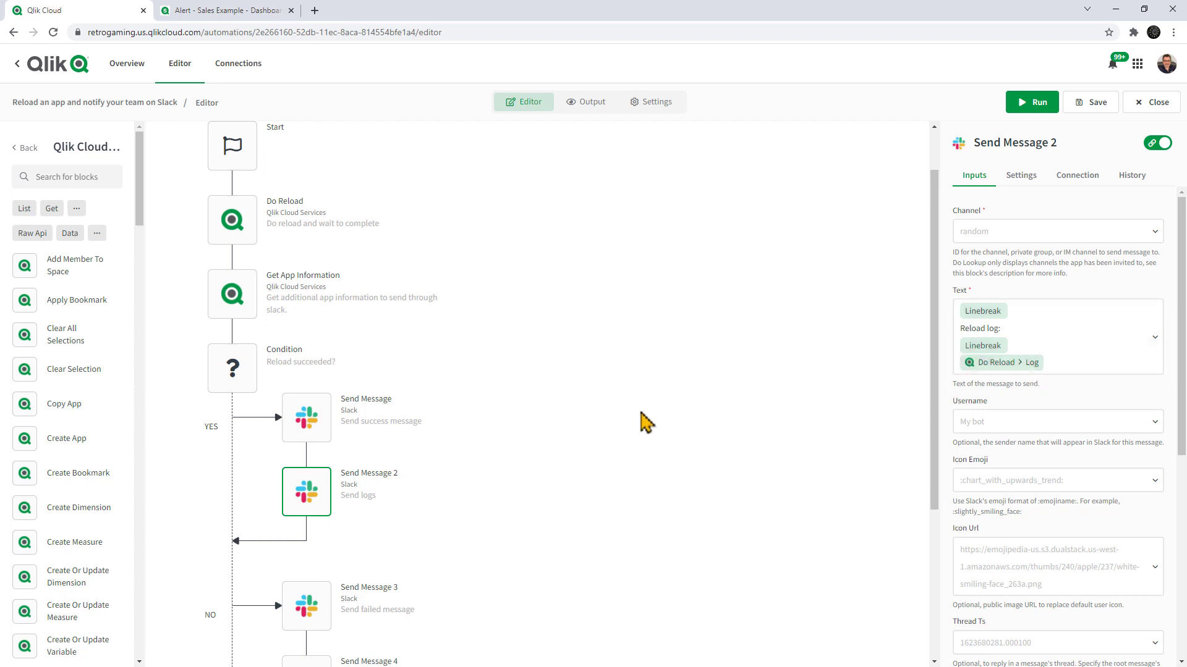
pyautogui.scroll(-2, 428, 450)
pyautogui.click(312, 495)
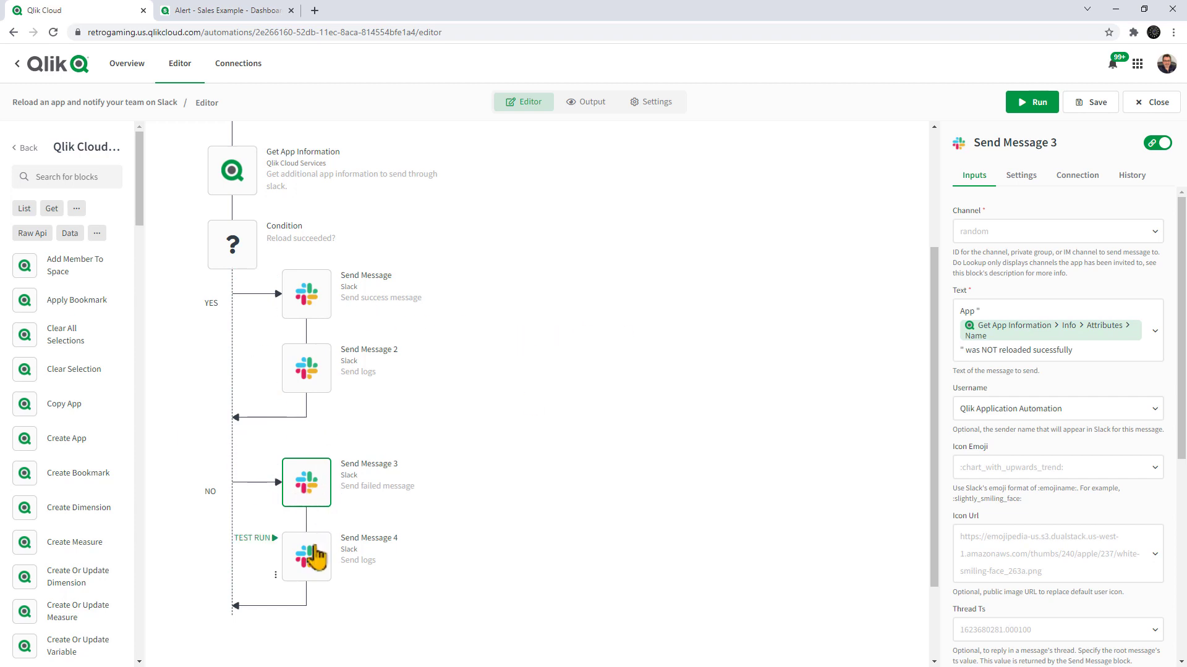
pyautogui.click(314, 554)
pyautogui.click(318, 499)
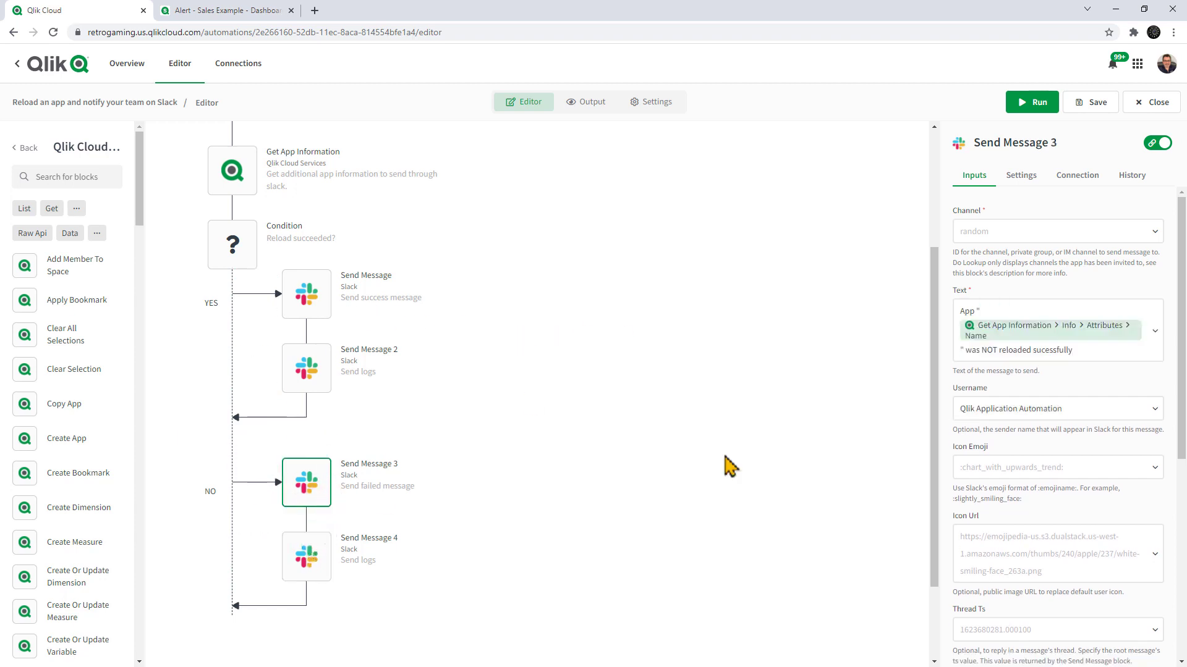
pyautogui.moveTo(325, 559)
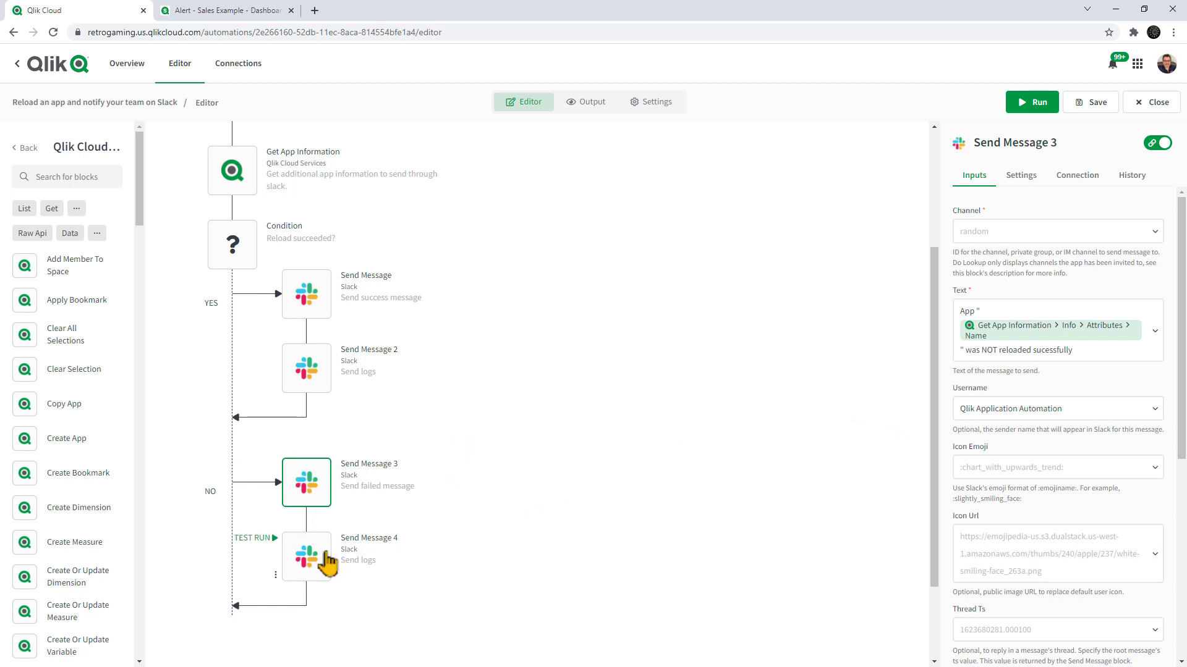
pyautogui.click(314, 295)
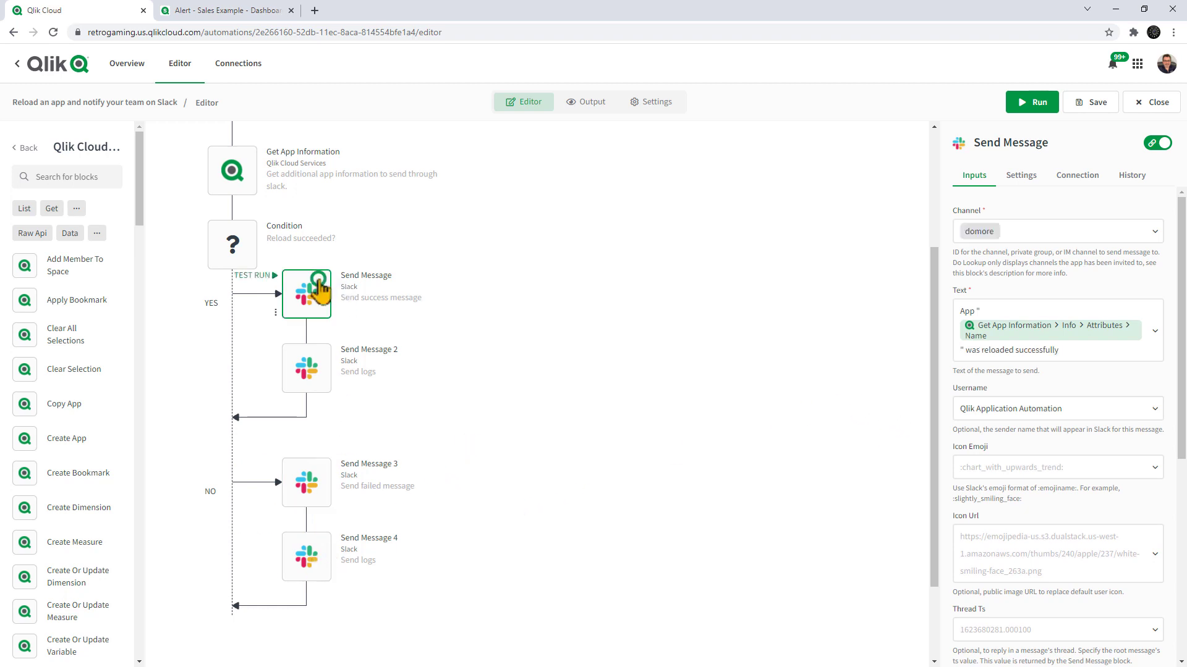
# Look up the channel for the Send Message 2 block and set it to domore.
pyautogui.click(312, 382)
pyautogui.click(978, 238)
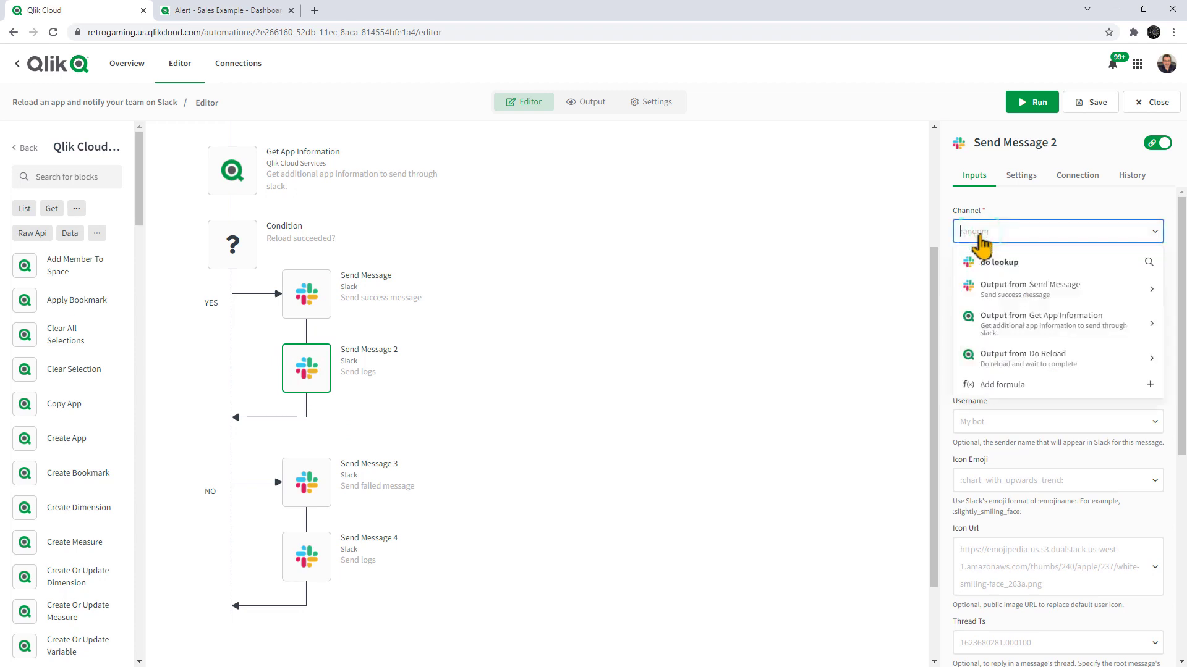
pyautogui.click(989, 264)
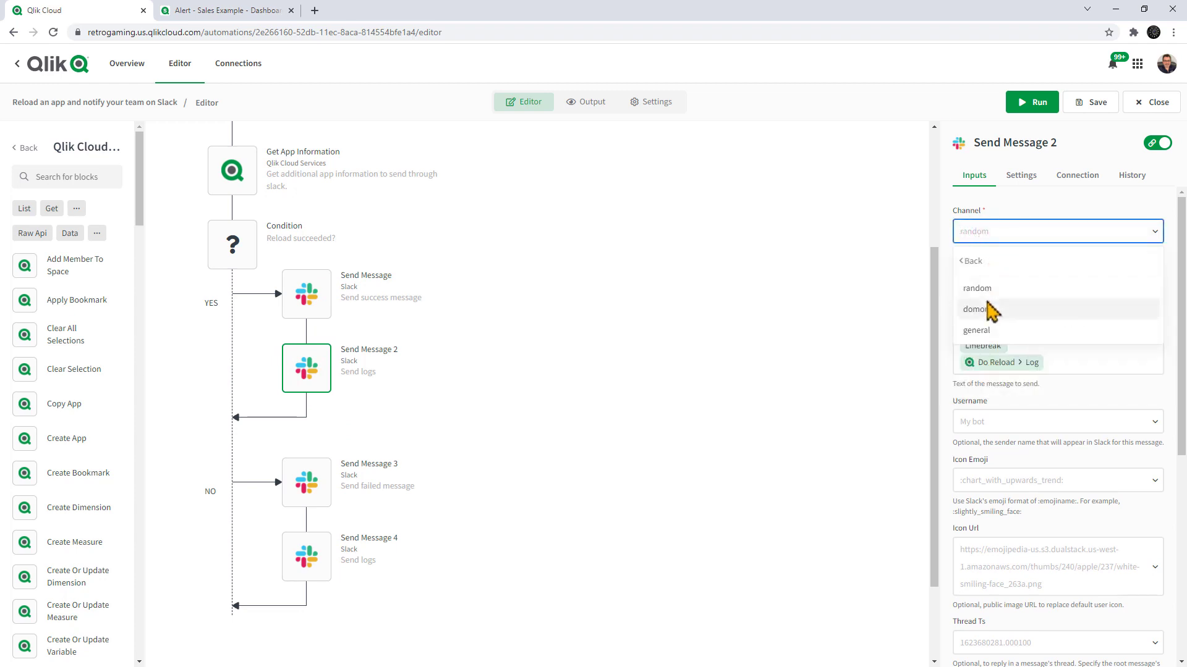
pyautogui.click(985, 307)
# Look up the channel for the failure message block, Send Message 3, and set it to domore.
pyautogui.moveTo(349, 473)
pyautogui.click(307, 483)
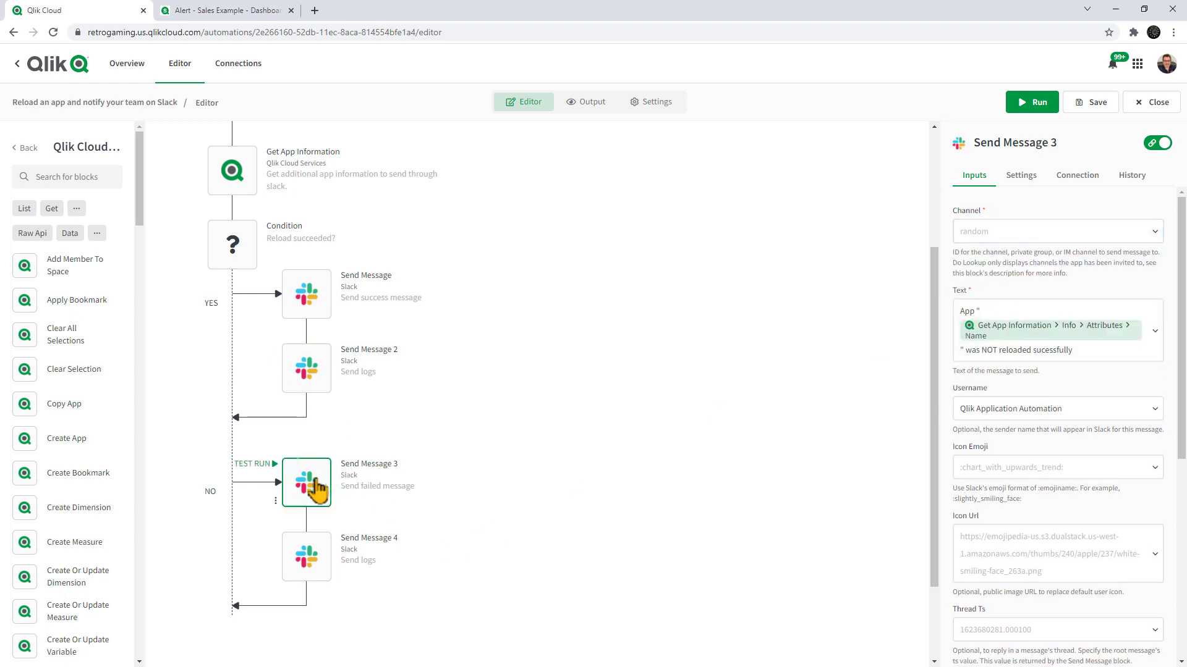
pyautogui.click(1038, 238)
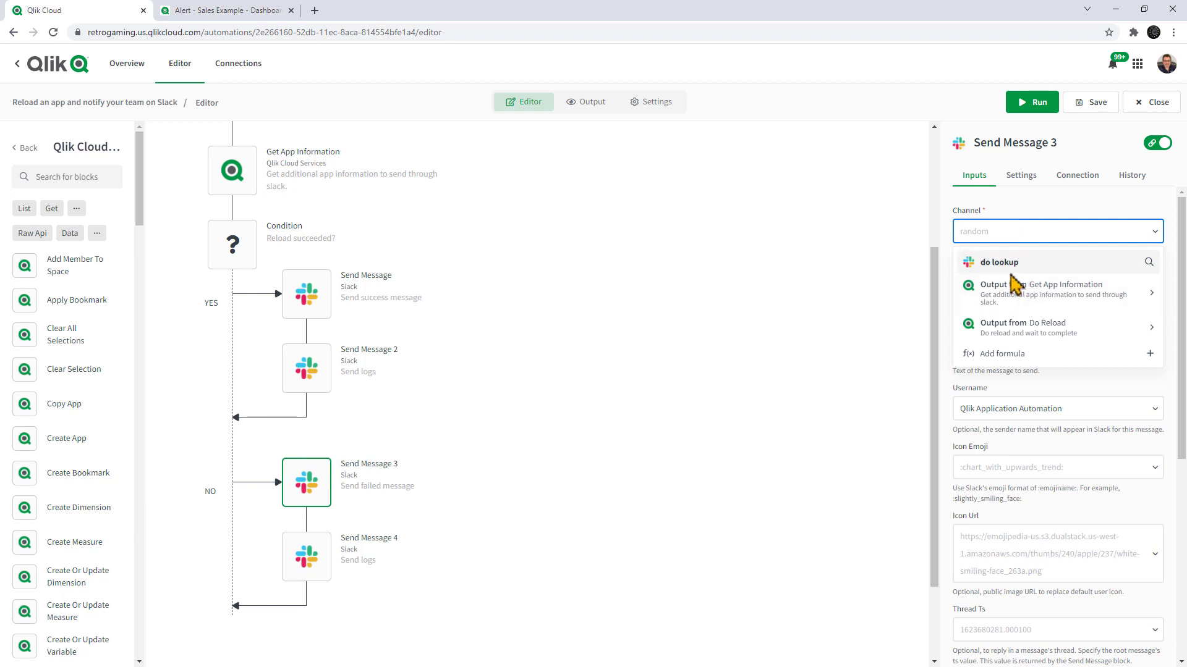
pyautogui.click(1007, 265)
pyautogui.click(991, 317)
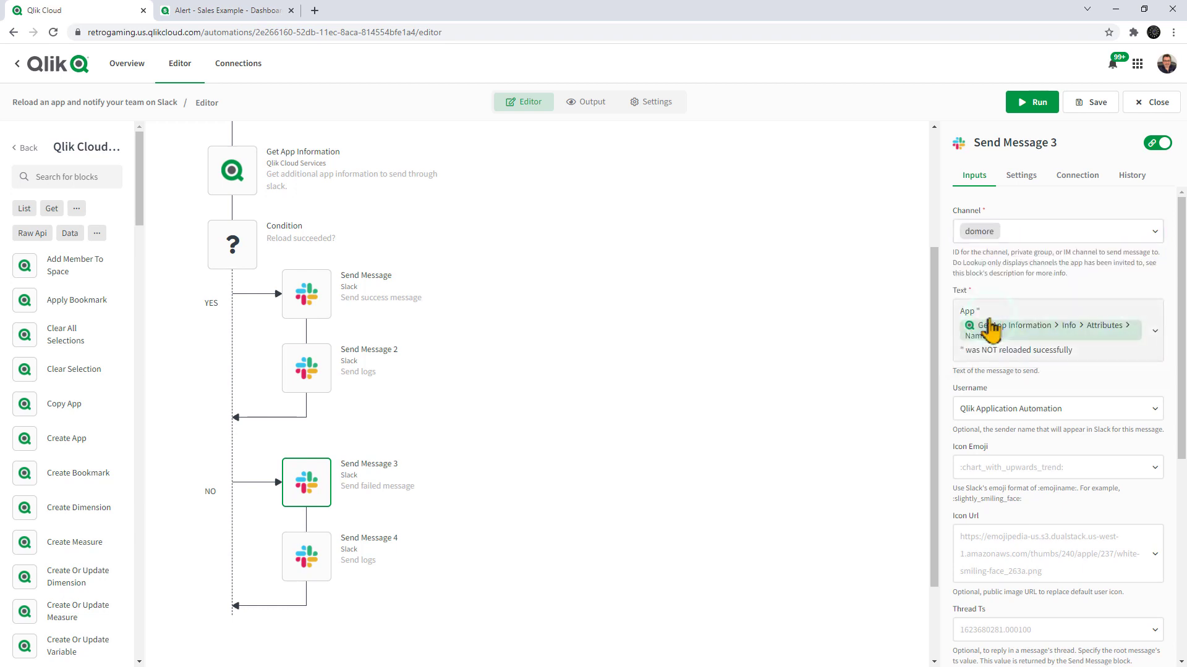
# Set the looked-up channel of the Send Message 4 block to domore and save the automation.
pyautogui.click(296, 569)
pyautogui.click(1023, 240)
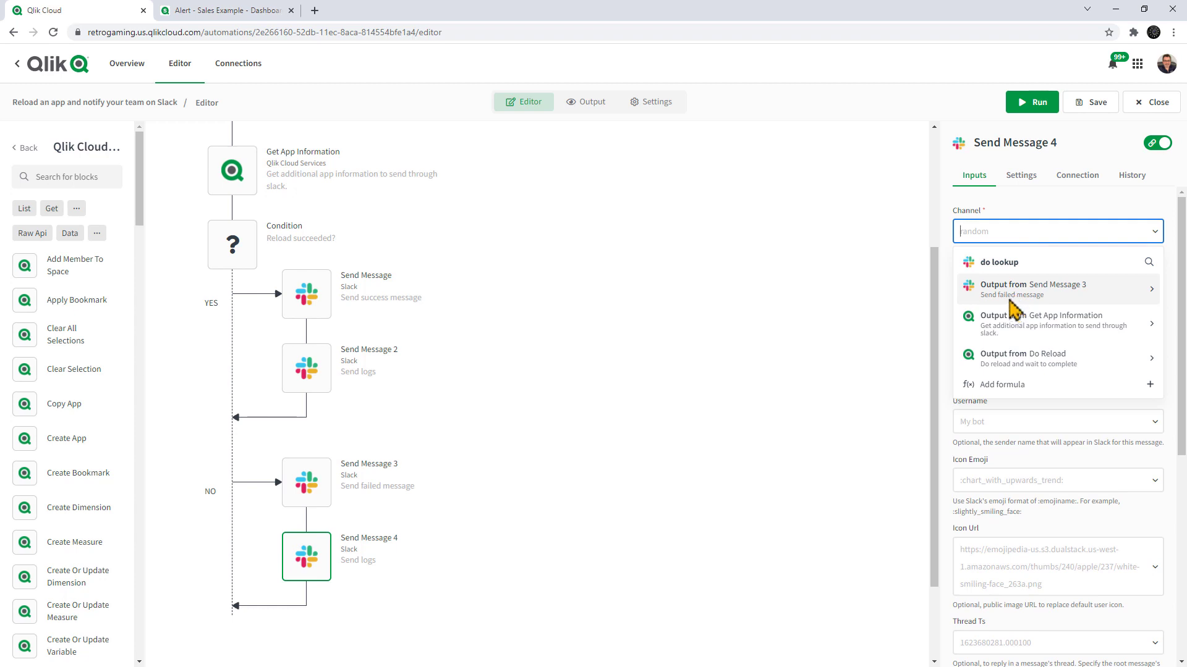
pyautogui.click(1002, 261)
pyautogui.click(984, 307)
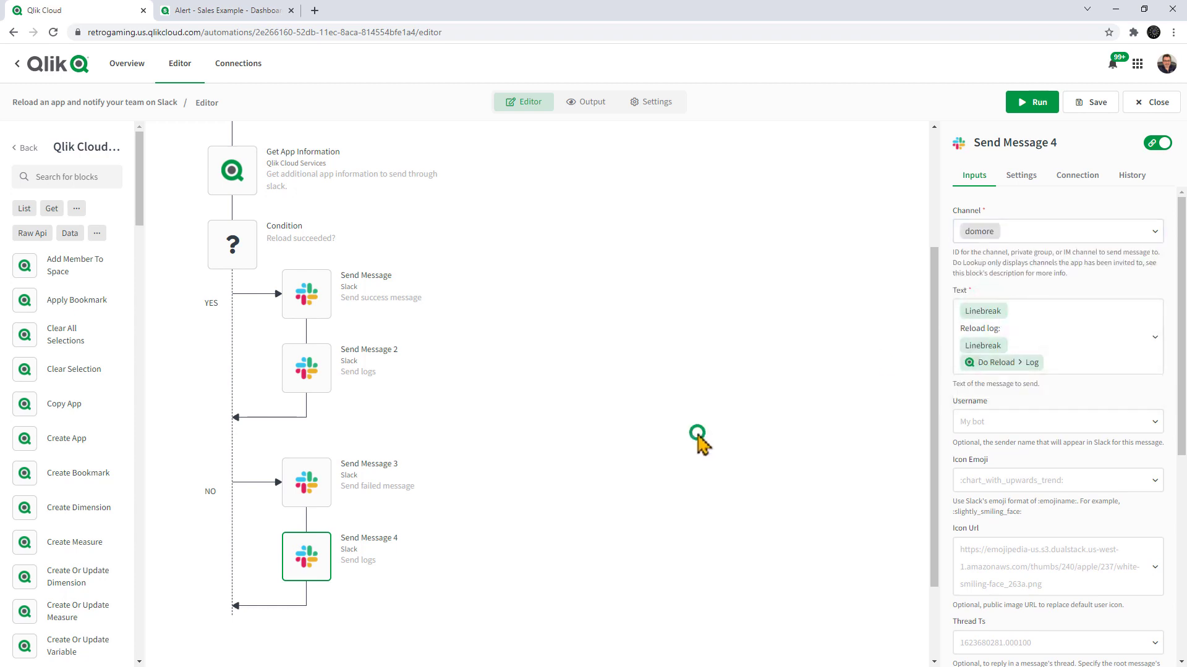
pyautogui.scroll(3, 705, 442)
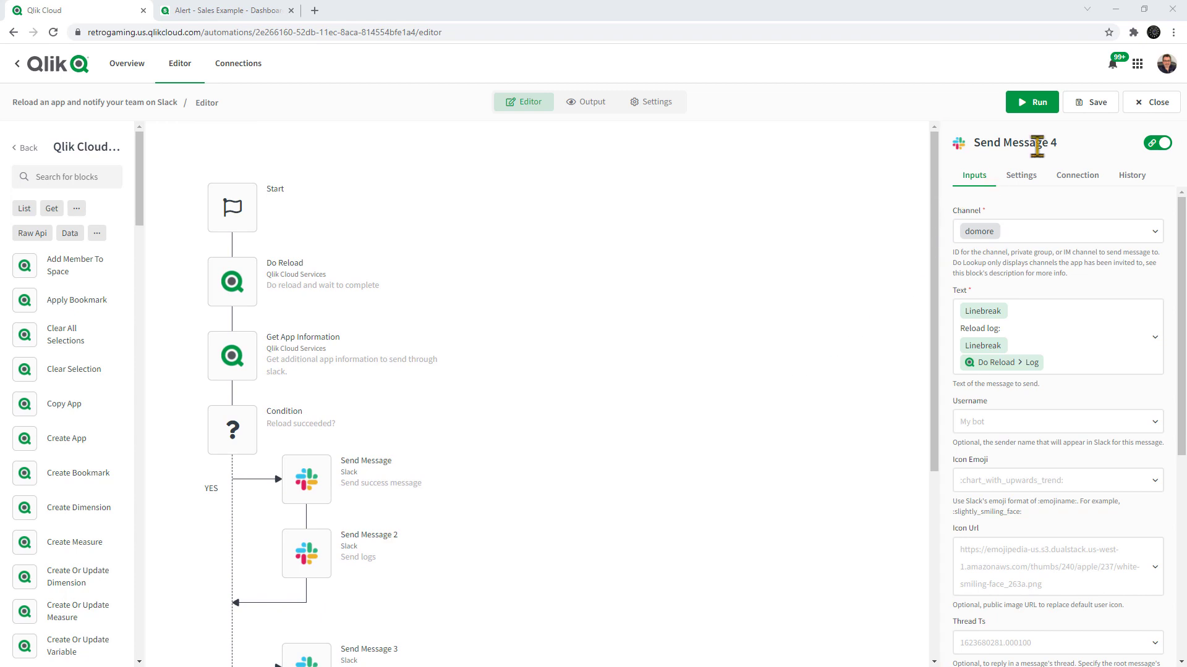
pyautogui.click(1092, 104)
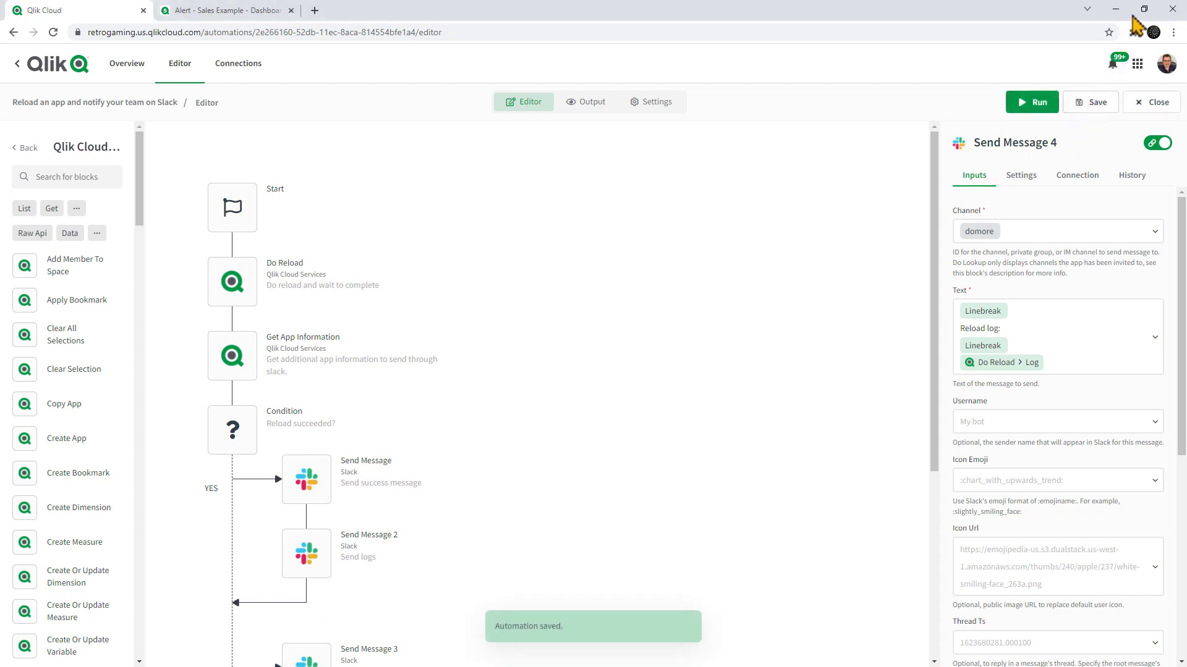
# Restore the browser to a smaller window beside the desktop's edge and detach the Alert - Sales Example dashboard into its own window.
pyautogui.click(1144, 9)
pyautogui.moveTo(1040, 46); pyautogui.dragTo(1028, 21)
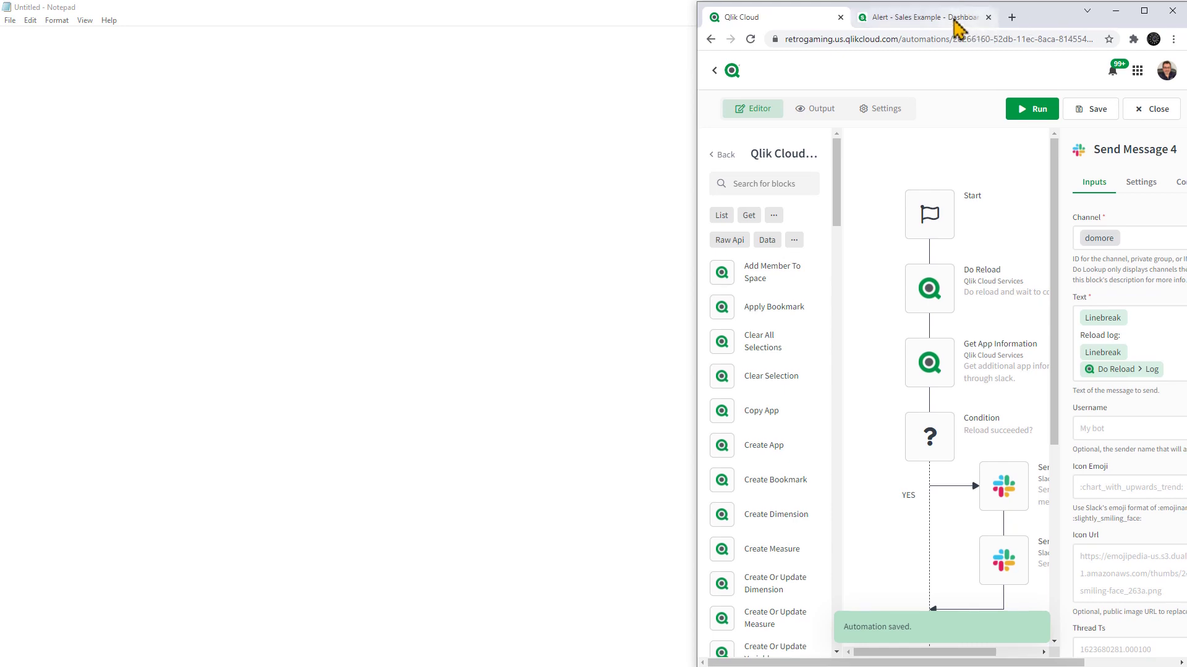
pyautogui.moveTo(957, 28); pyautogui.dragTo(564, 47)
pyautogui.moveTo(655, 48); pyautogui.dragTo(426, 20)
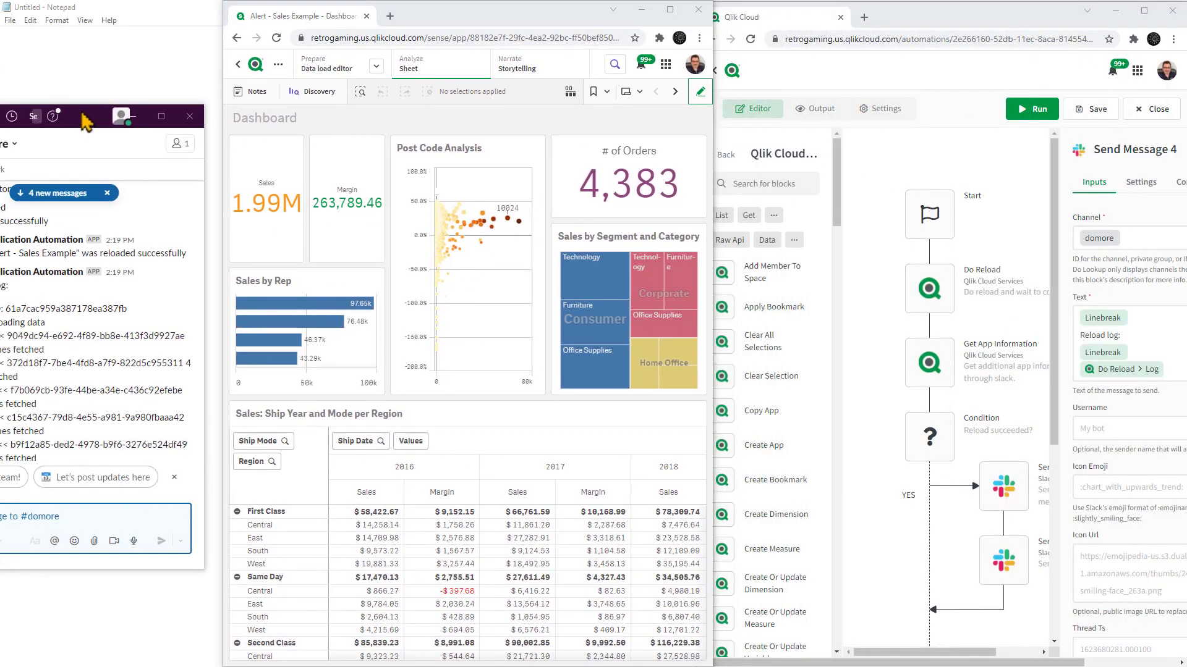
# Arrange the dashboard, the Slack #domore channel and the automation editor side by side, with Slack in the middle and the editor widened.
pyautogui.moveTo(186, 125); pyautogui.dragTo(627, 290)
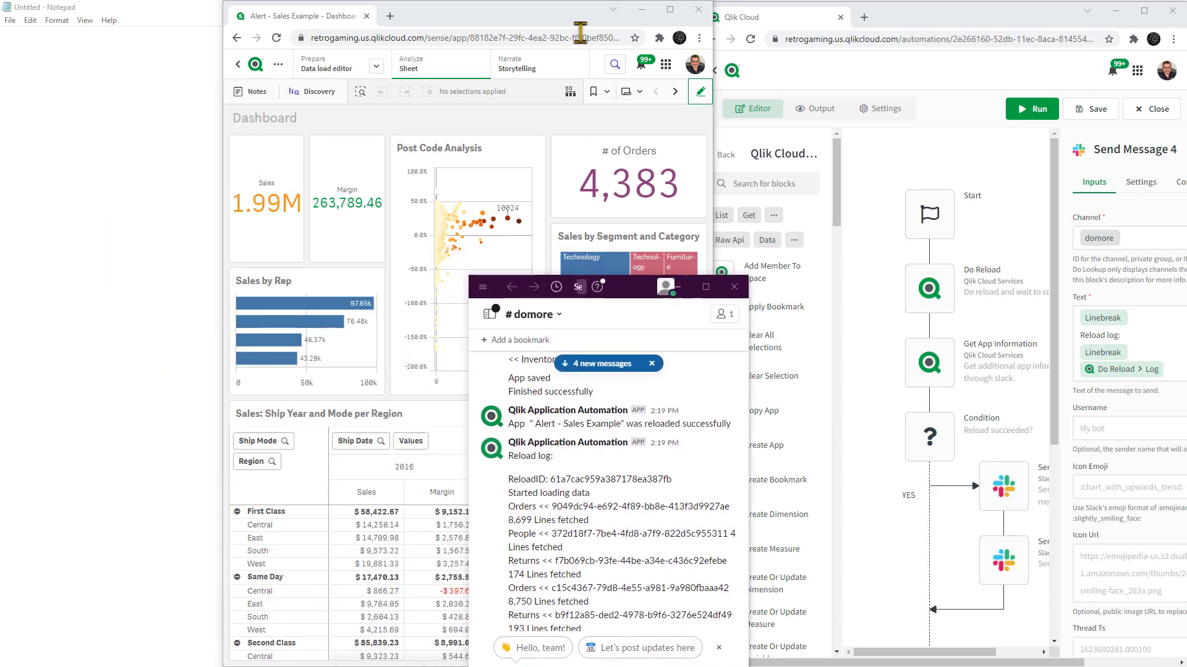
pyautogui.moveTo(550, 24); pyautogui.dragTo(328, 28)
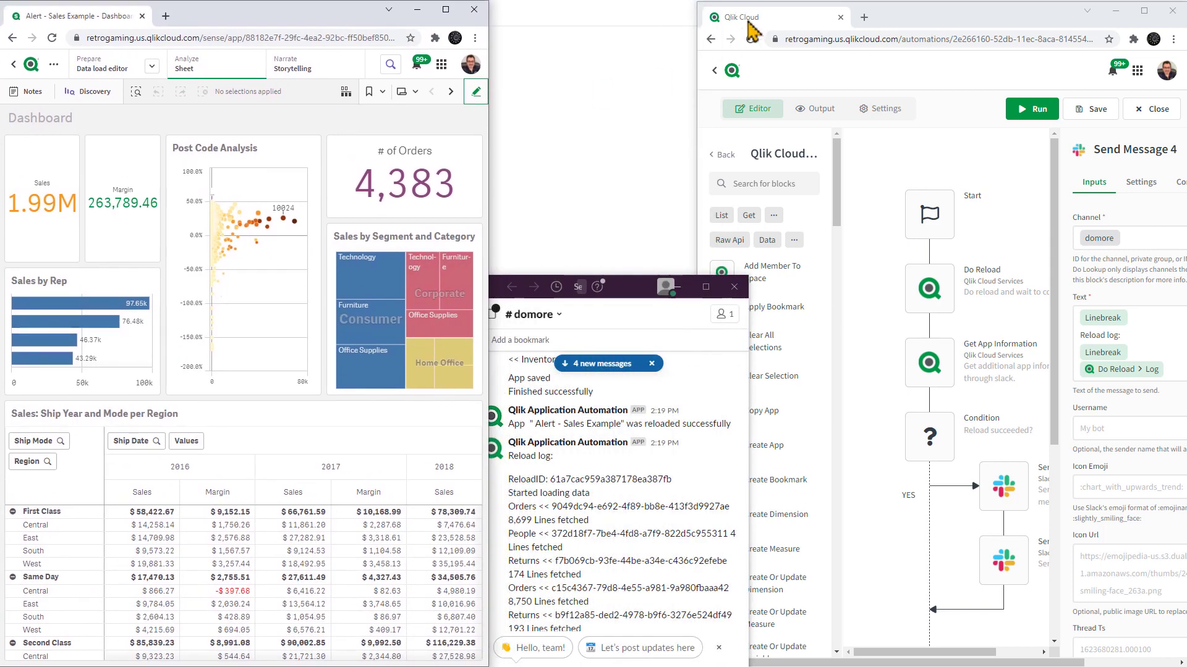
pyautogui.moveTo(914, 15); pyautogui.dragTo(850, 16)
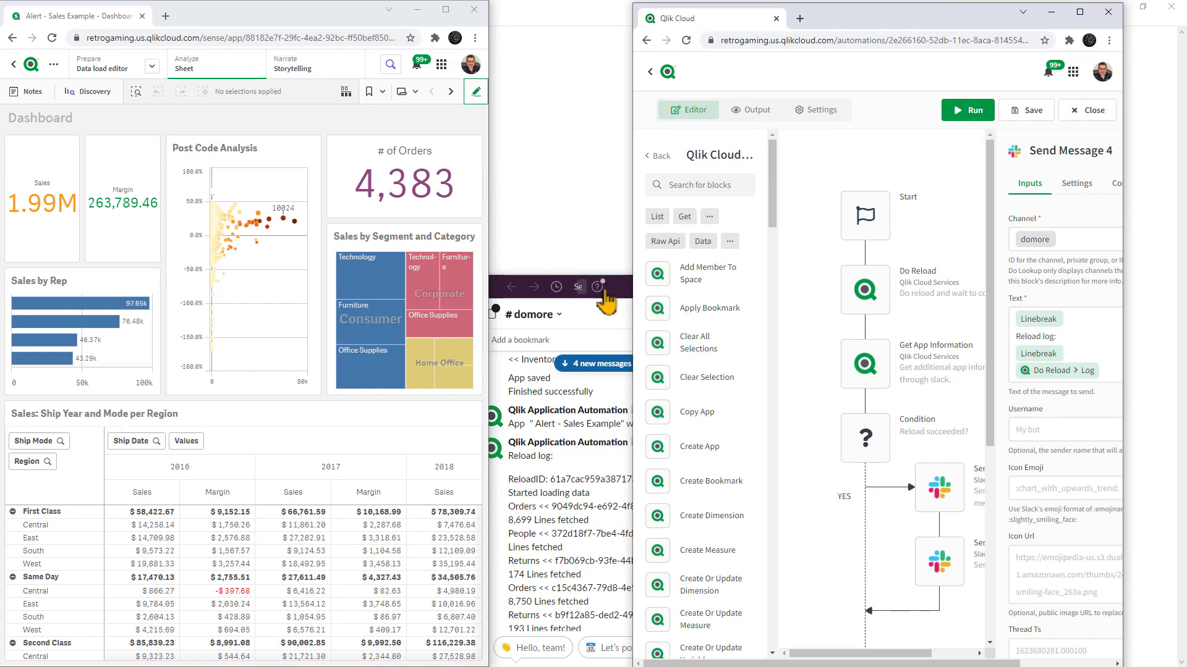
pyautogui.moveTo(613, 291); pyautogui.dragTo(565, 197)
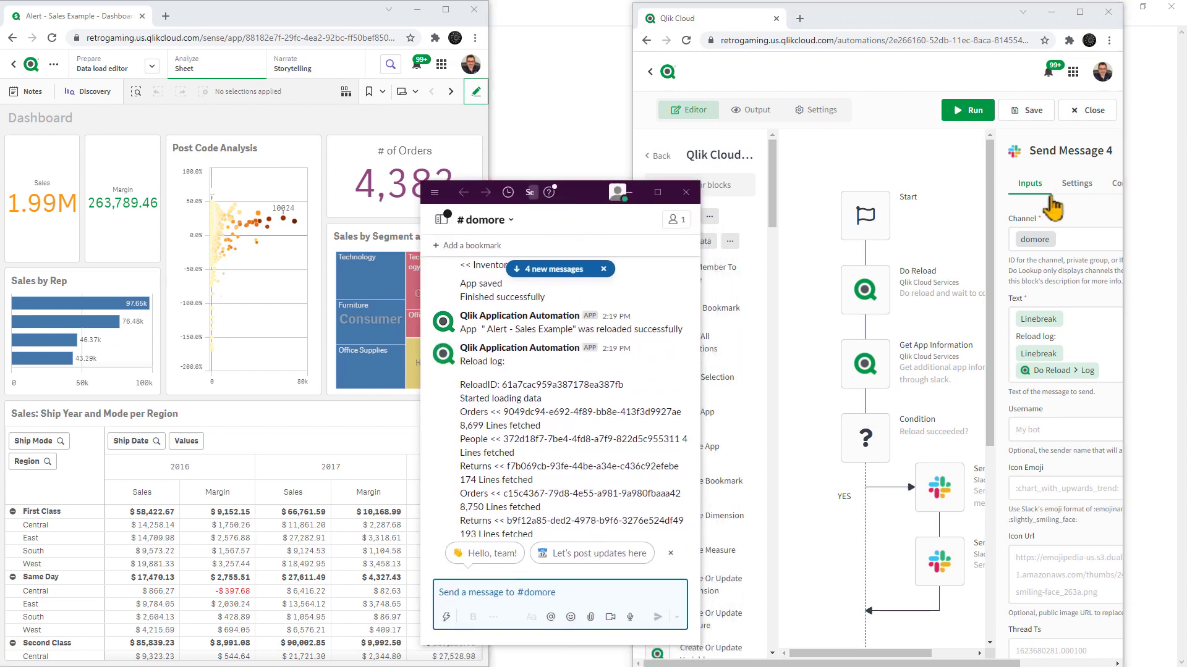
pyautogui.moveTo(1123, 218); pyautogui.dragTo(1172, 218)
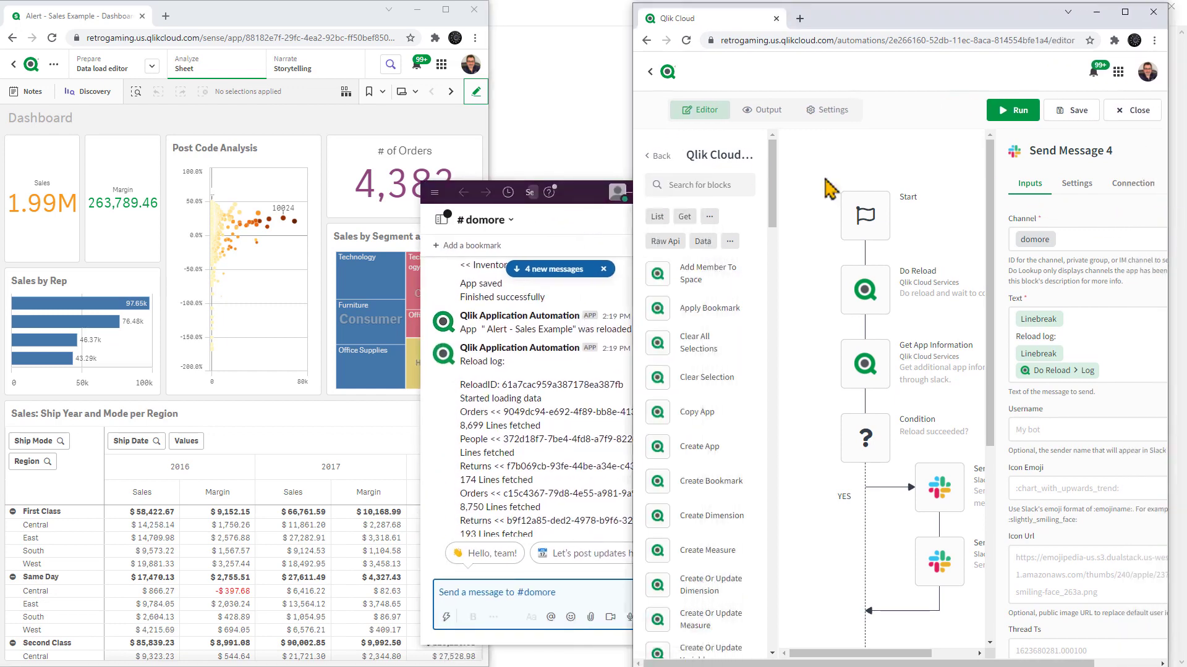
pyautogui.moveTo(594, 193); pyautogui.dragTo(588, 182)
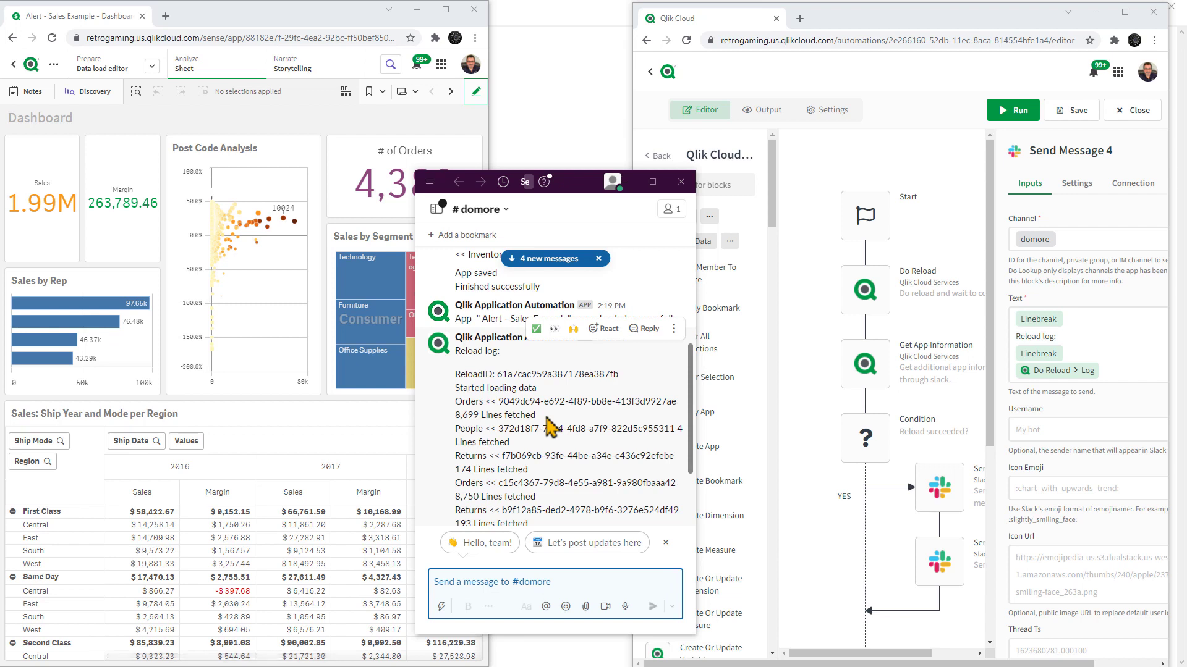
# Run the automation and read the newest reload message and reload log in the Slack #domore channel.
pyautogui.click(1012, 112)
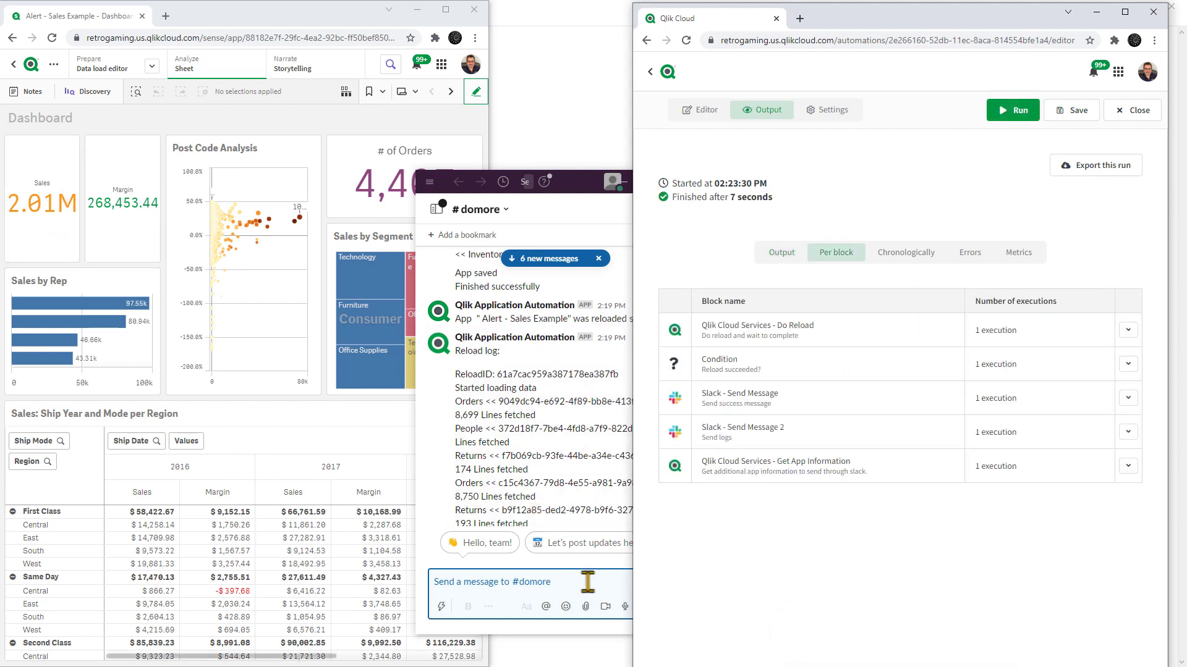
pyautogui.click(599, 226)
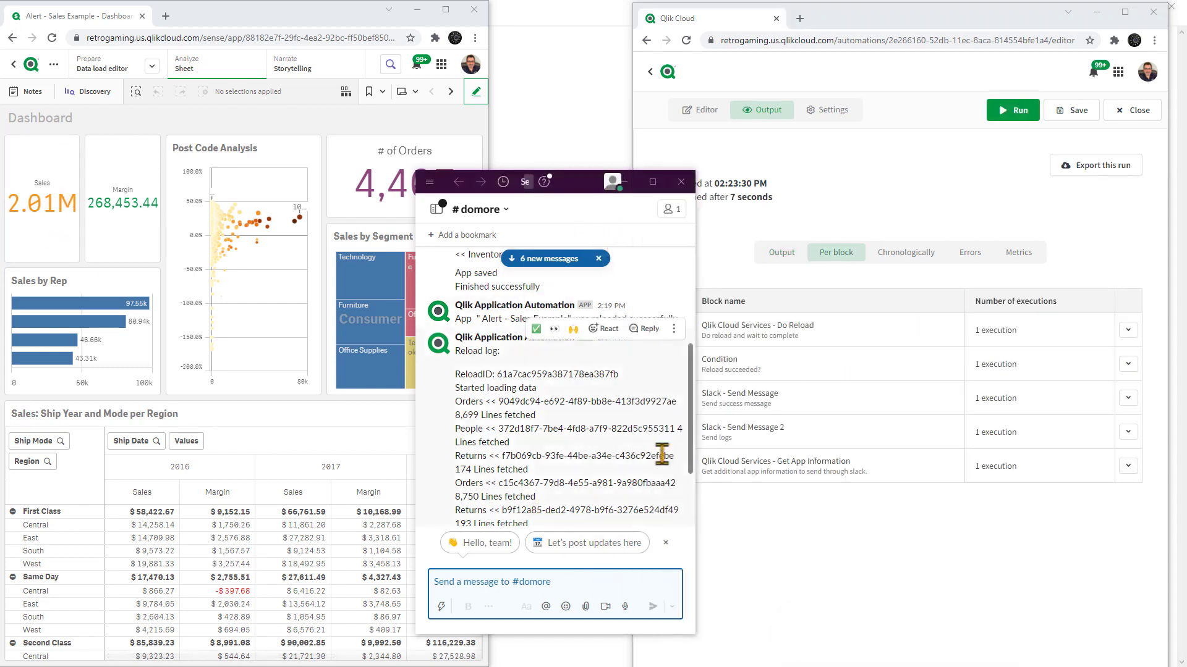
pyautogui.scroll(-6, 689, 485)
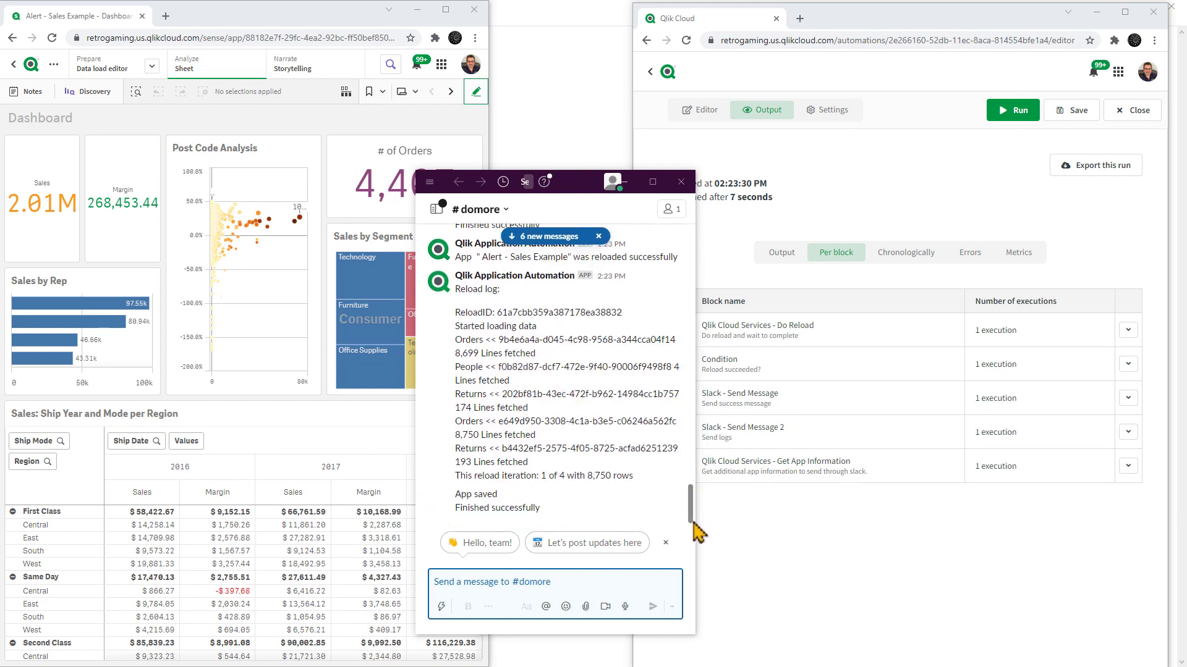
pyautogui.scroll(2, 618, 405)
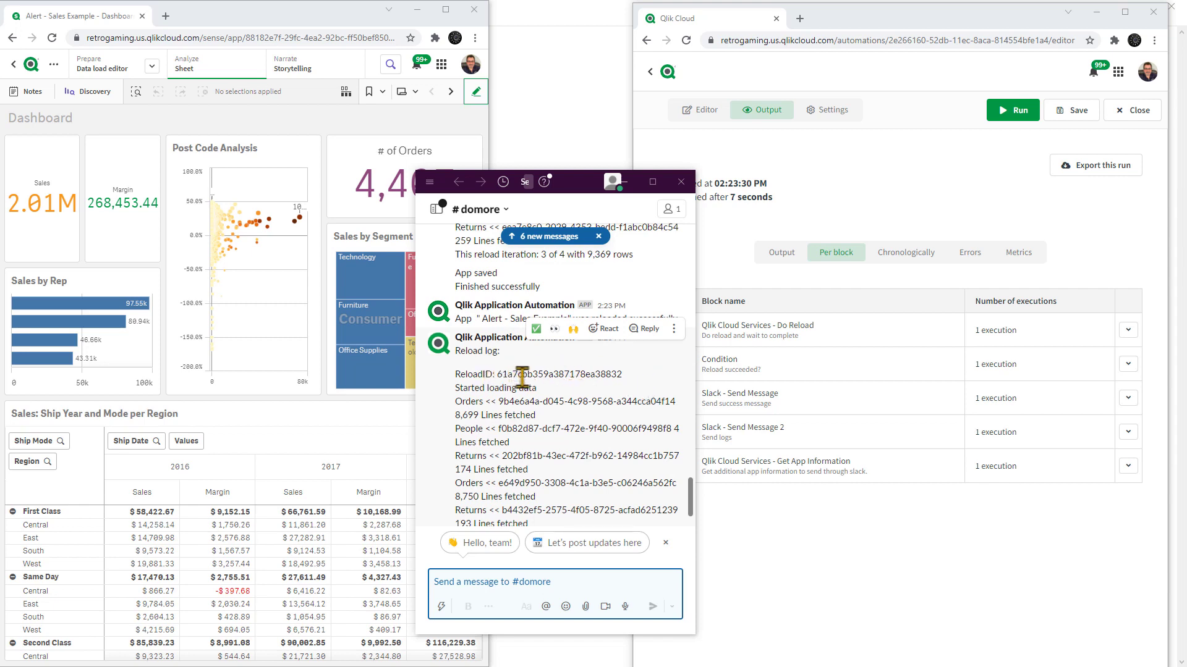
pyautogui.scroll(2, 594, 384)
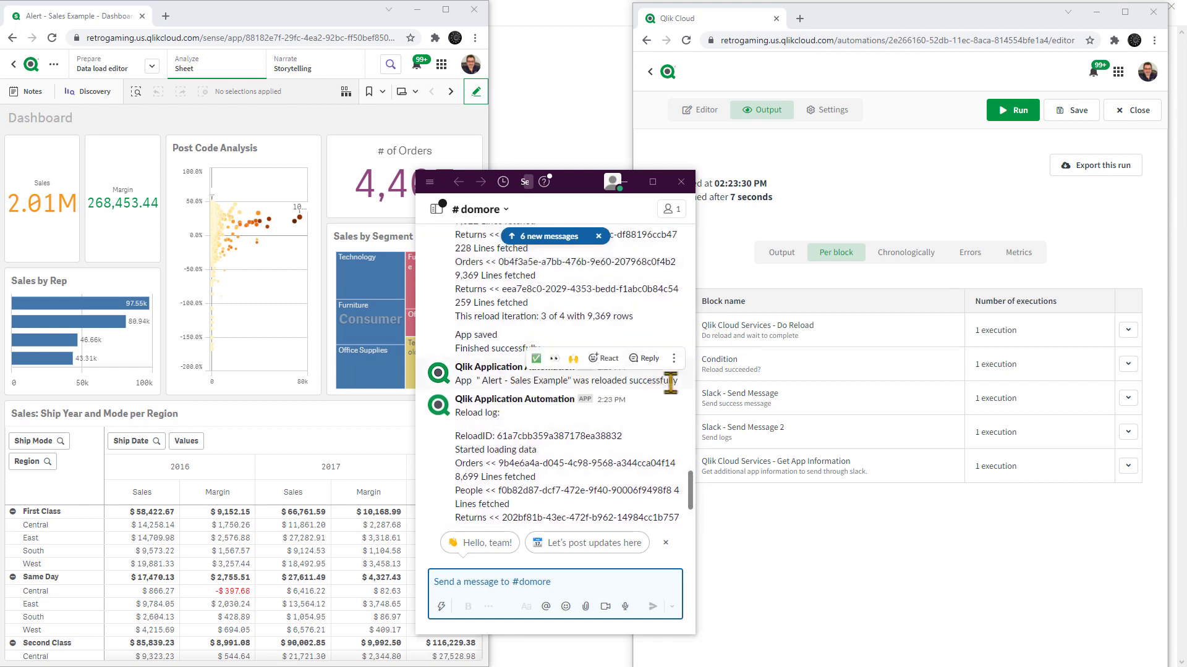
pyautogui.scroll(-2, 522, 435)
pyautogui.scroll(-2, 522, 434)
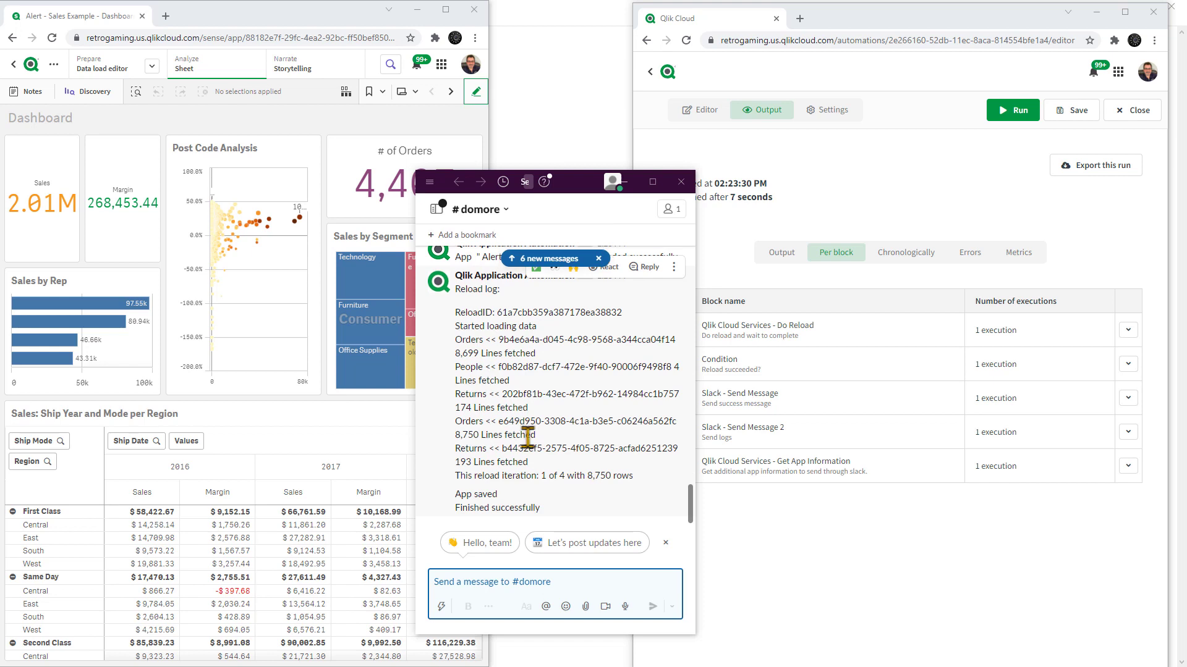
pyautogui.scroll(3, 529, 436)
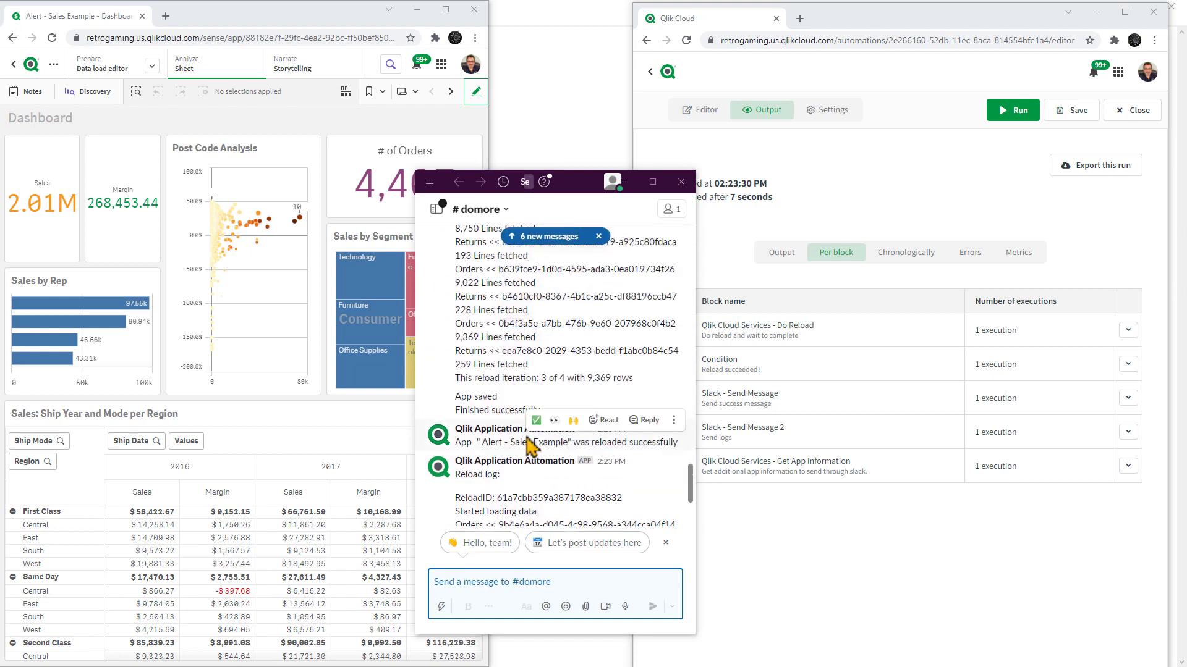